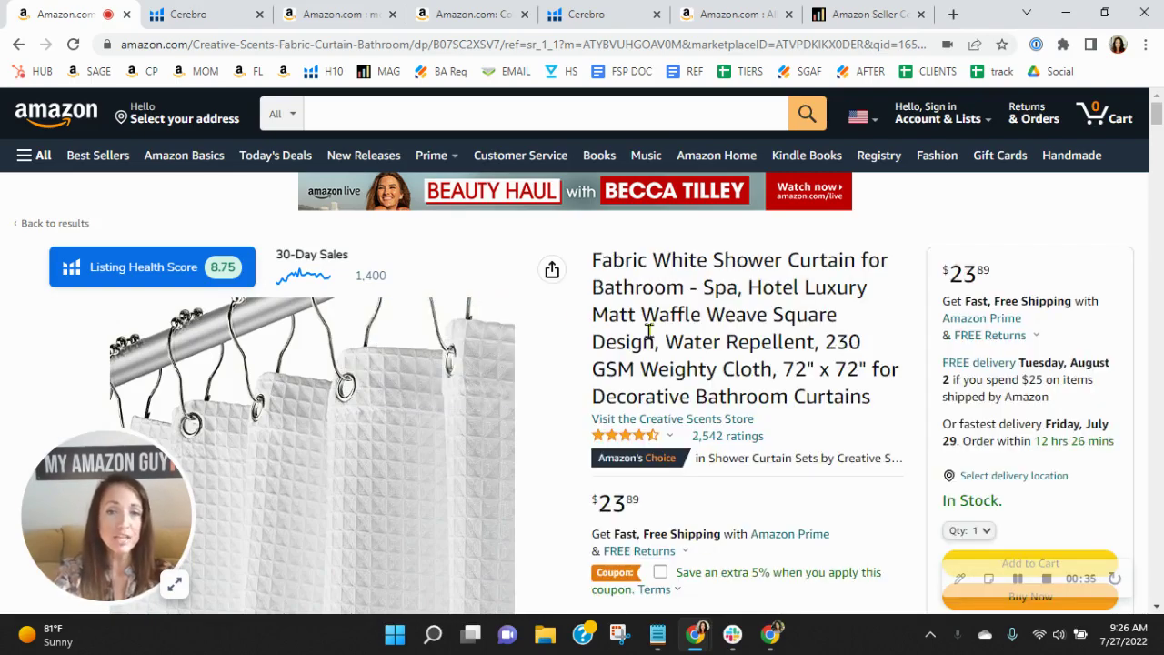
Switch to the Cerebro keyword results for the Fabric White Shower Curtain, B07SC2XSV7
left_click(198, 12)
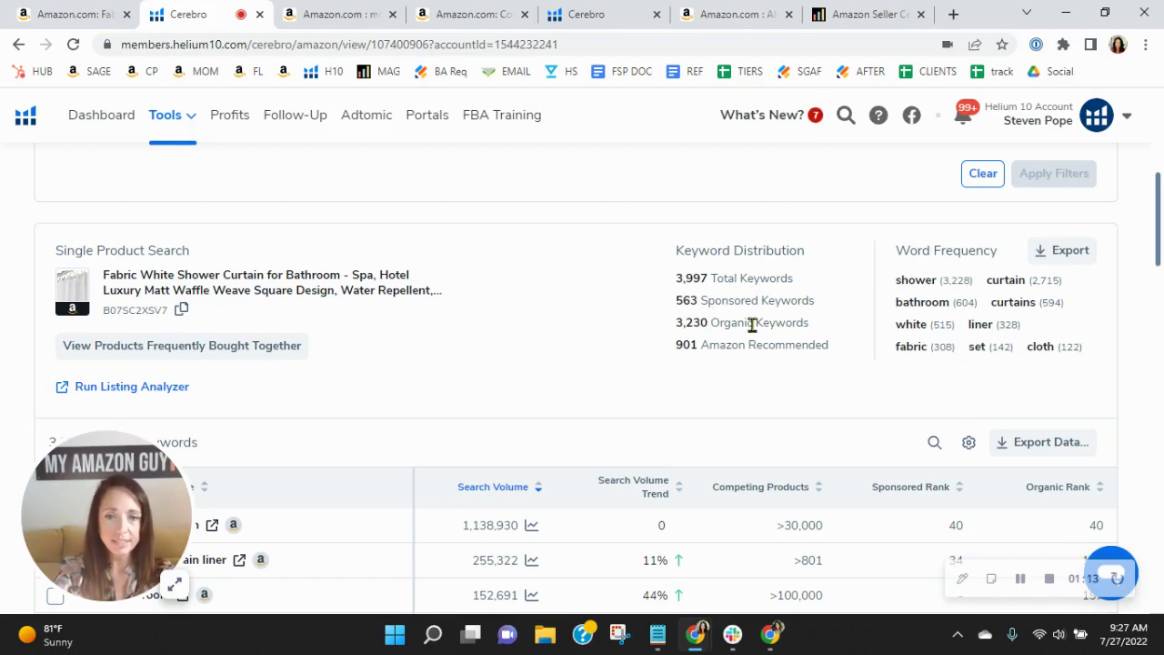
scroll(741, 306, "down", 1)
scroll(569, 278, "down", 1)
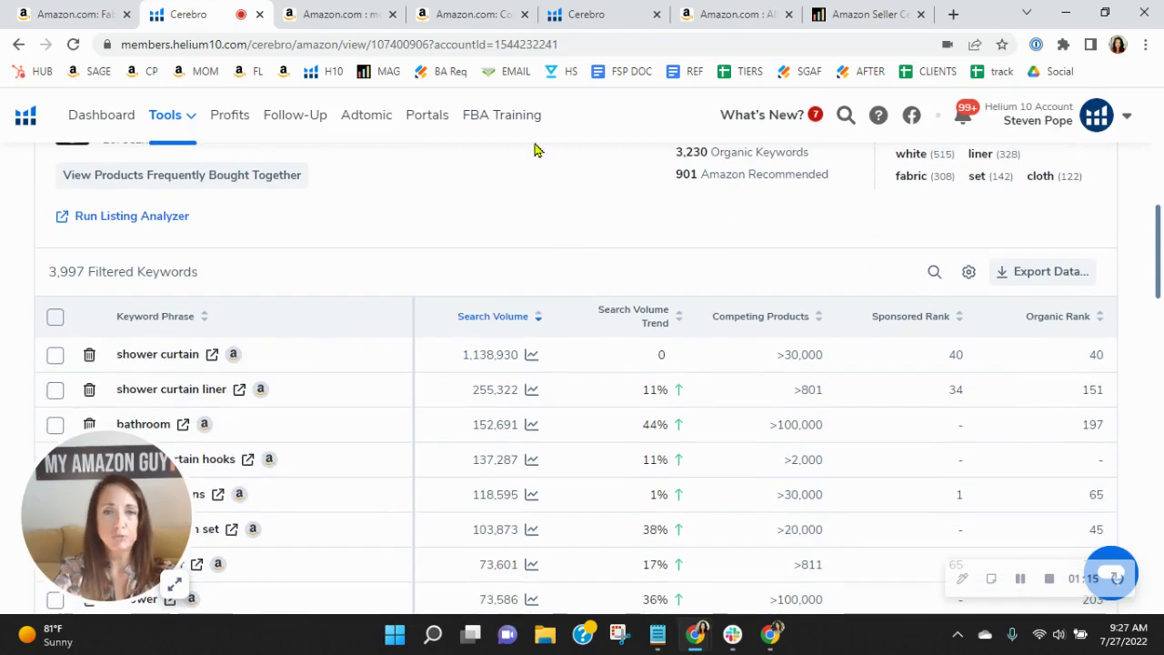
scroll(553, 210, "down", 1)
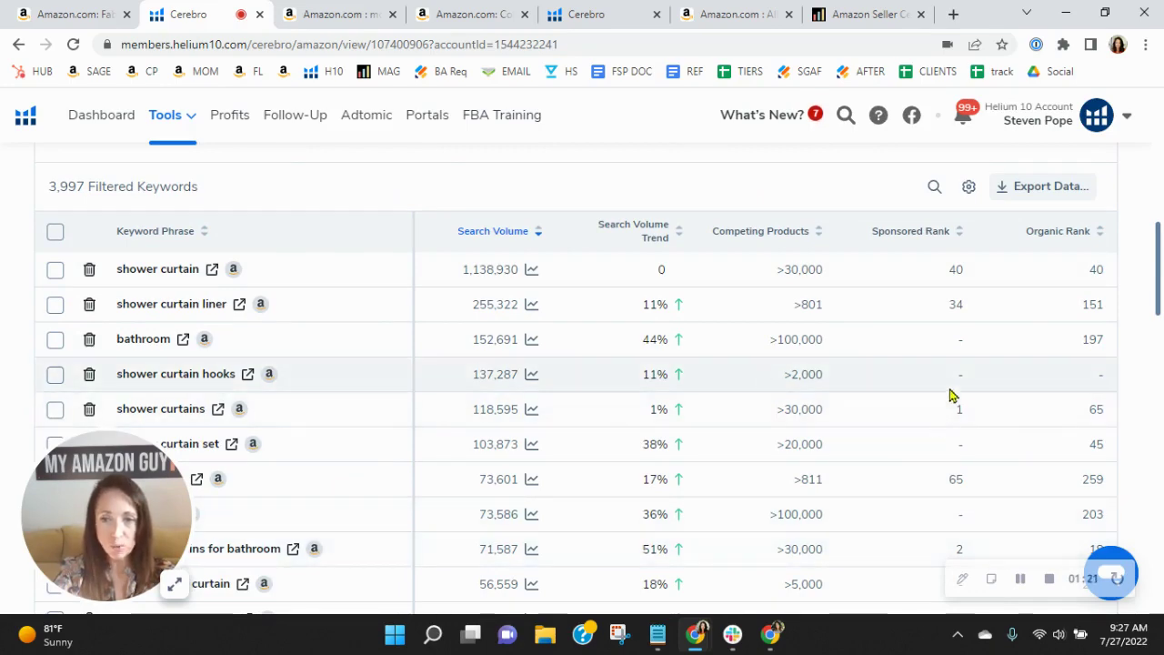
scroll(974, 419, "down", 2)
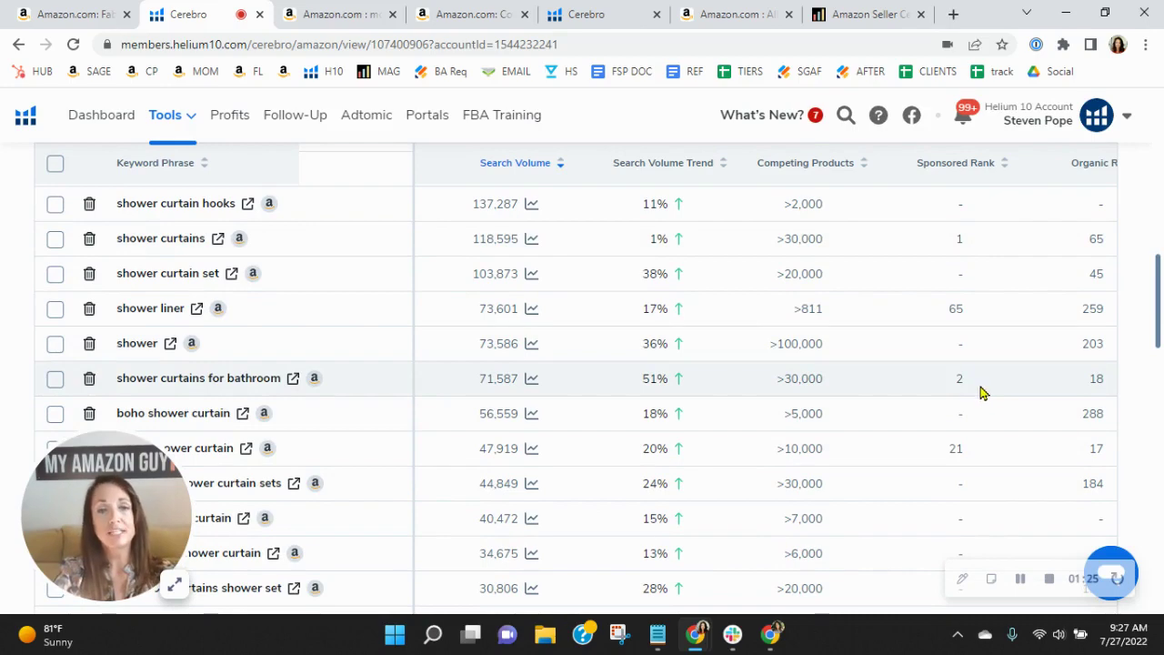
scroll(979, 391, "up", 3)
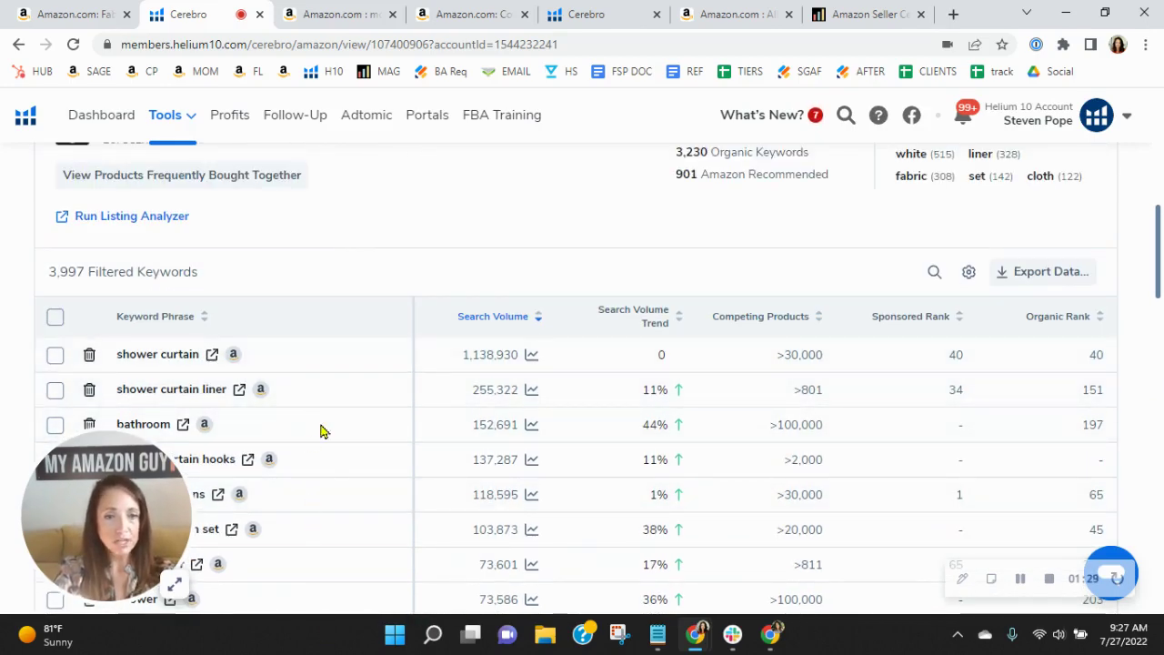
scroll(322, 431, "down", 2)
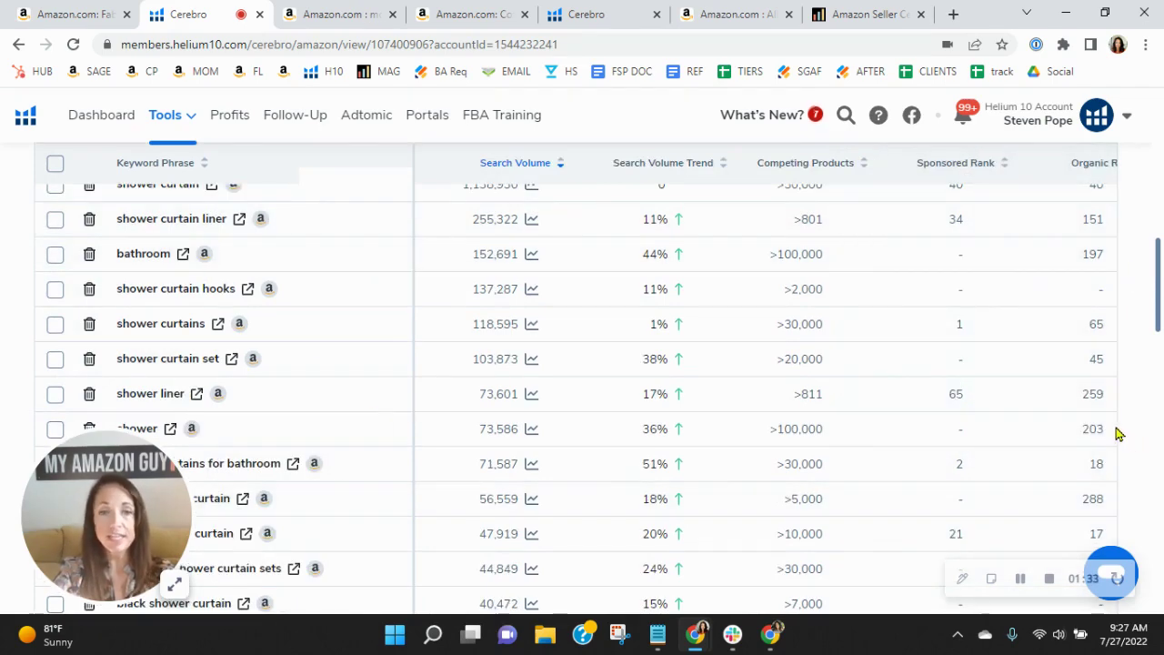
scroll(1118, 431, "up", 2)
scroll(1091, 337, "down", 4)
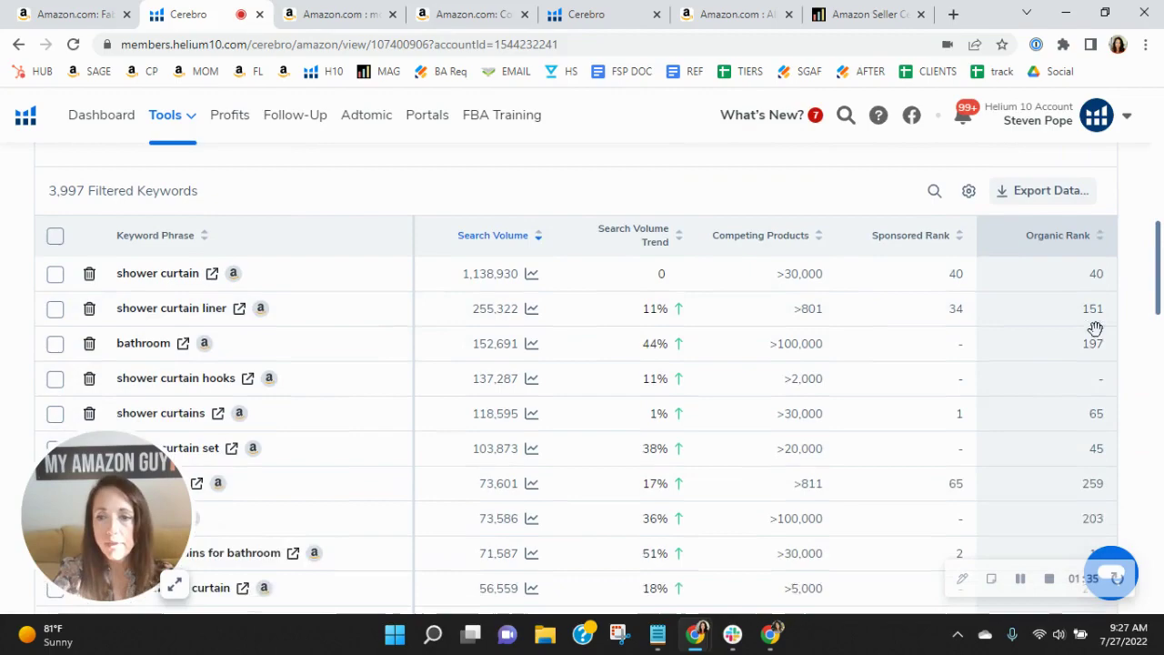
scroll(1097, 286, "down", 1)
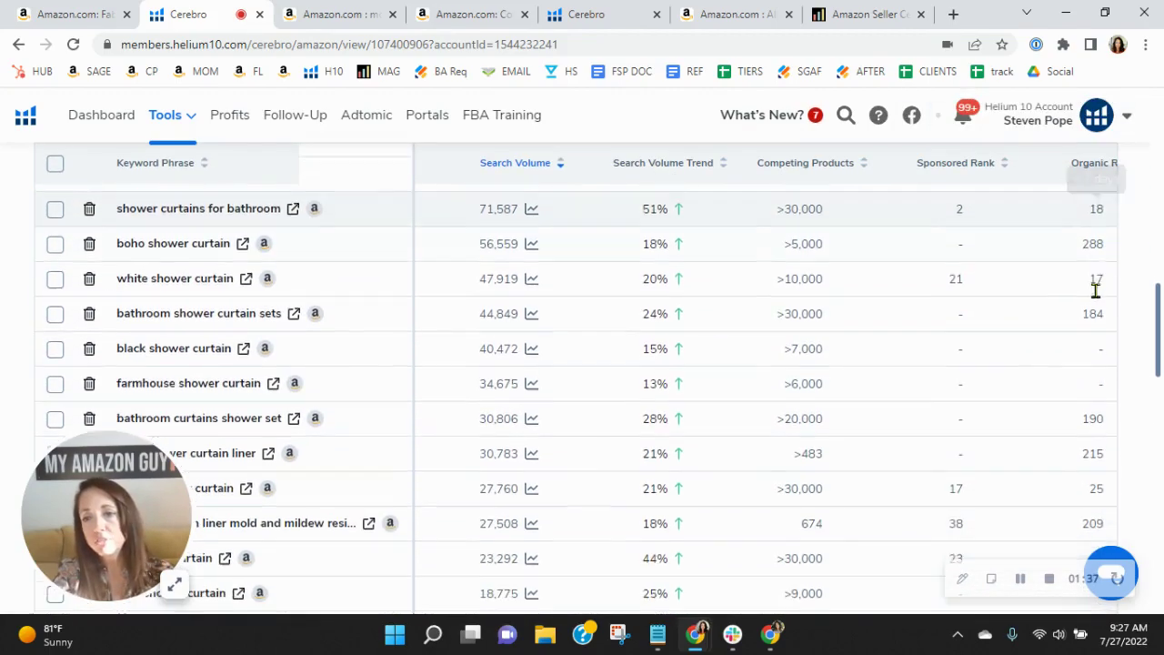
scroll(1102, 318, "down", 3)
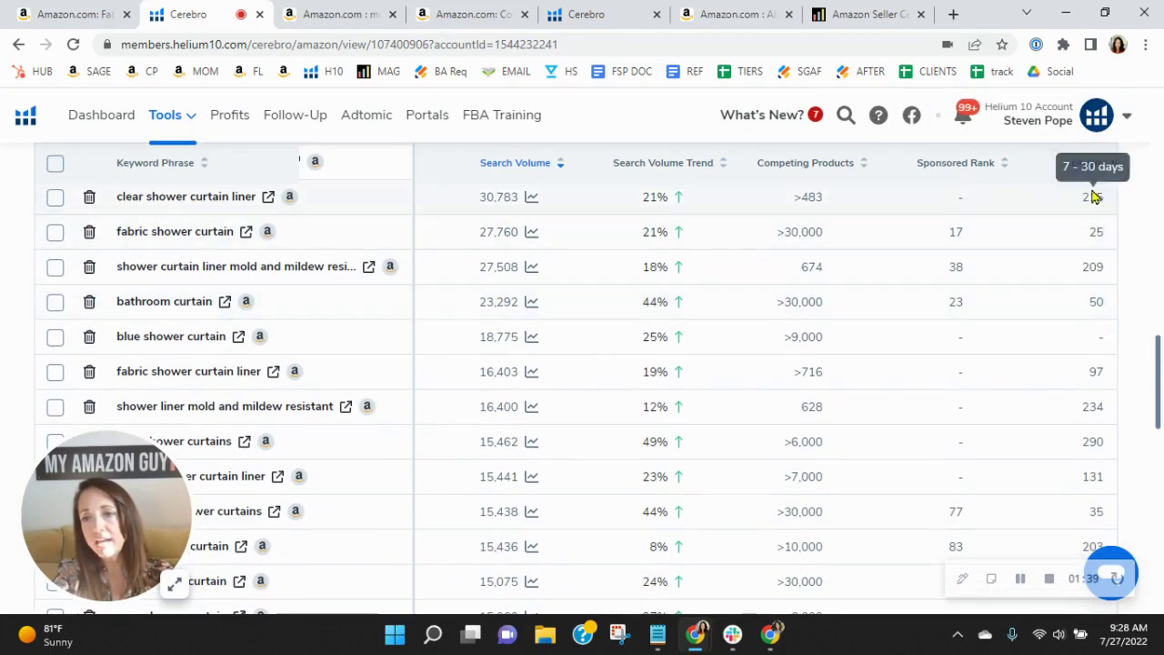
scroll(1105, 356, "down", 1)
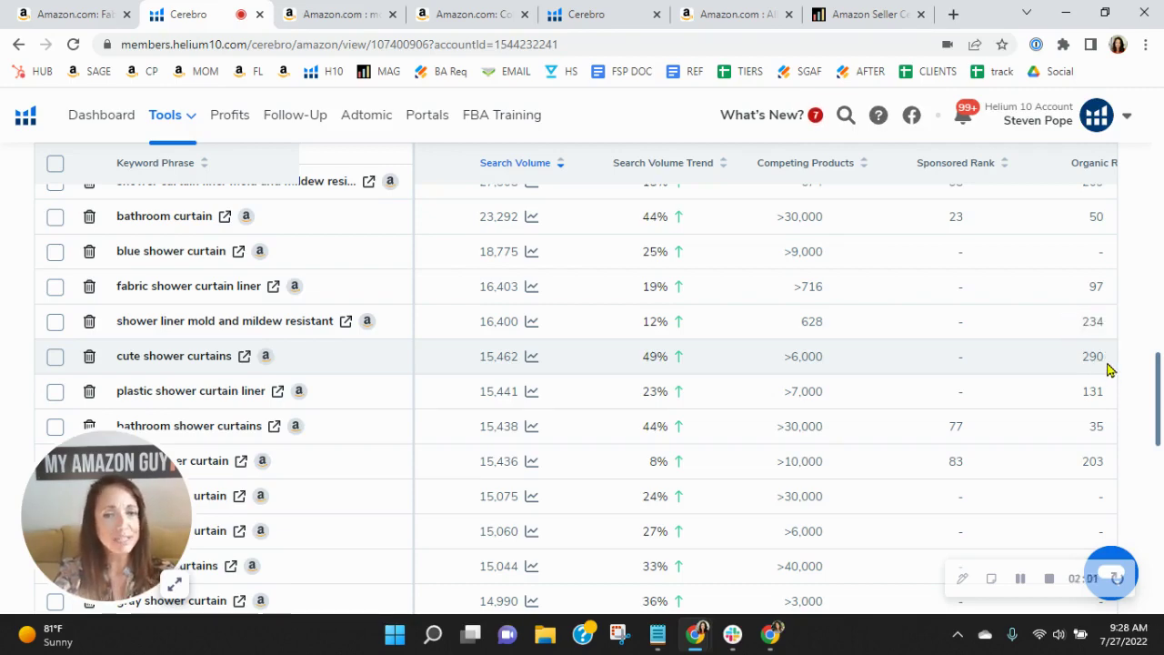
Scroll to the end of the first keyword page, then bring up Xray results for 'modern shower curtains'
scroll(1108, 369, "down", 5)
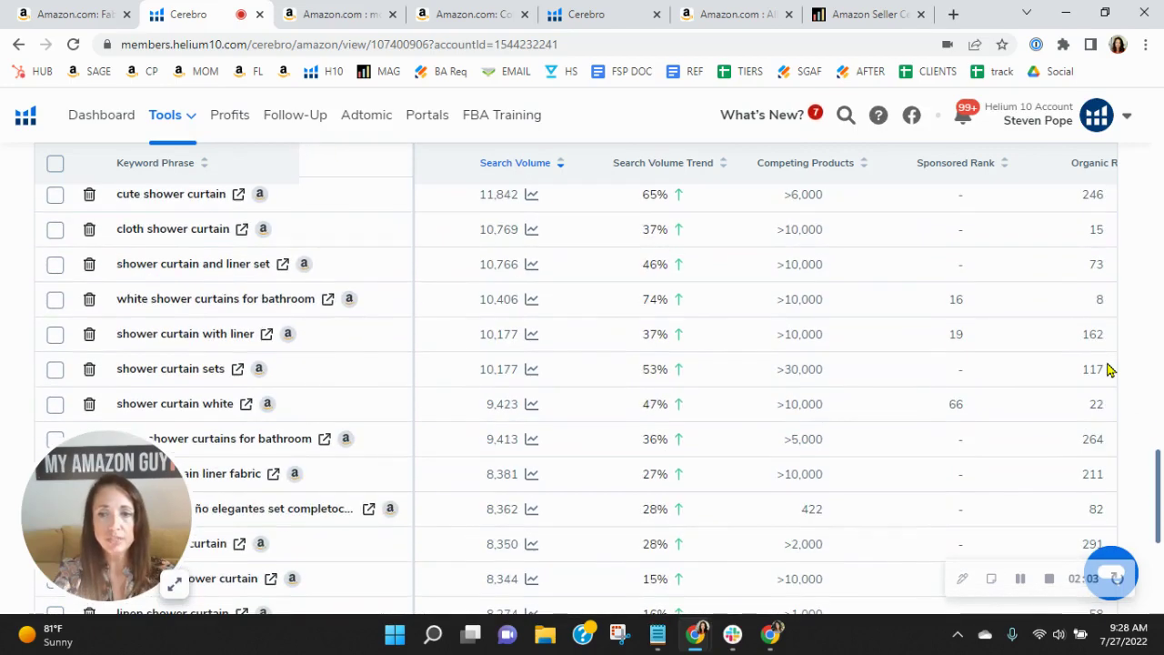
scroll(1108, 369, "down", 3)
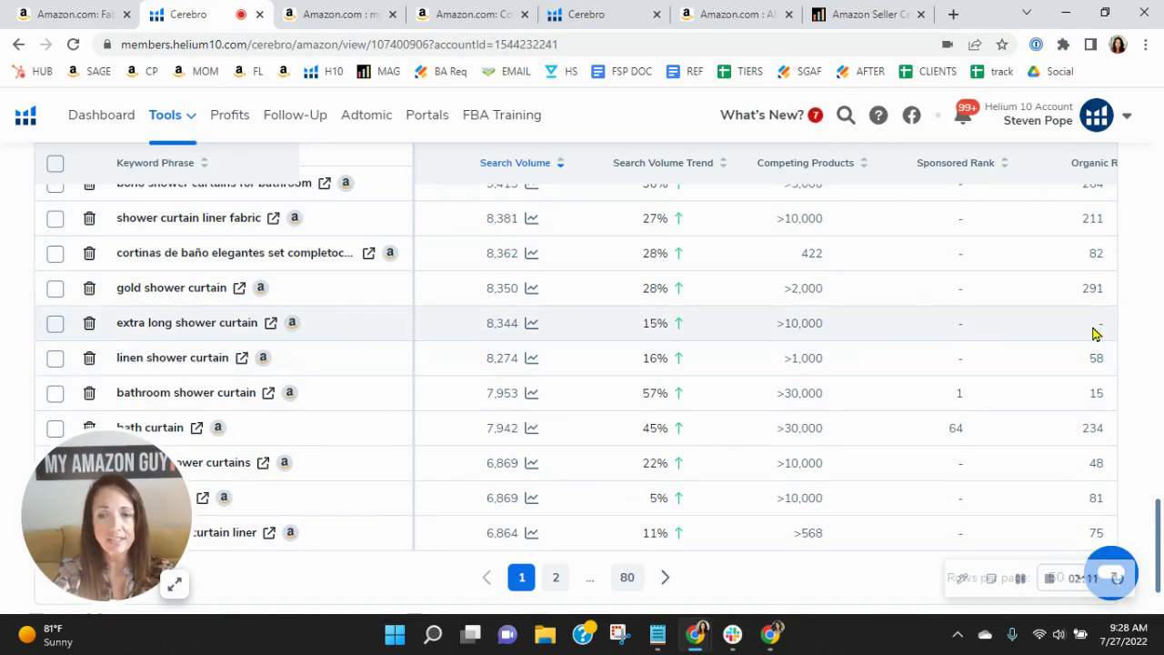
scroll(1096, 333, "down", 1)
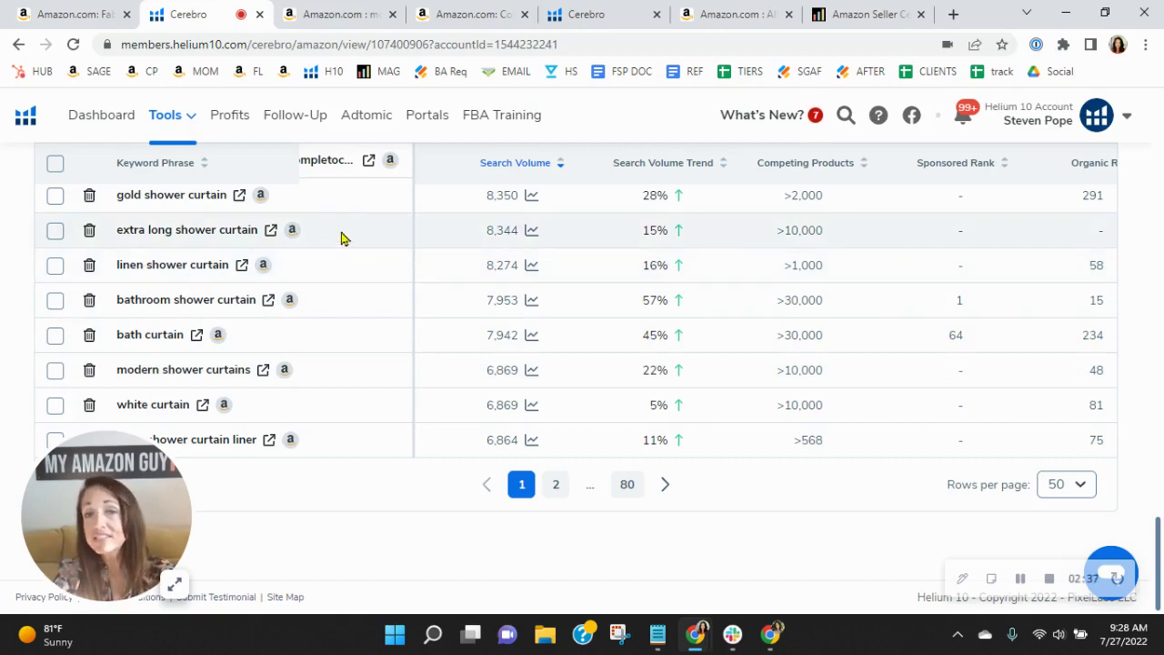
left_click(330, 11)
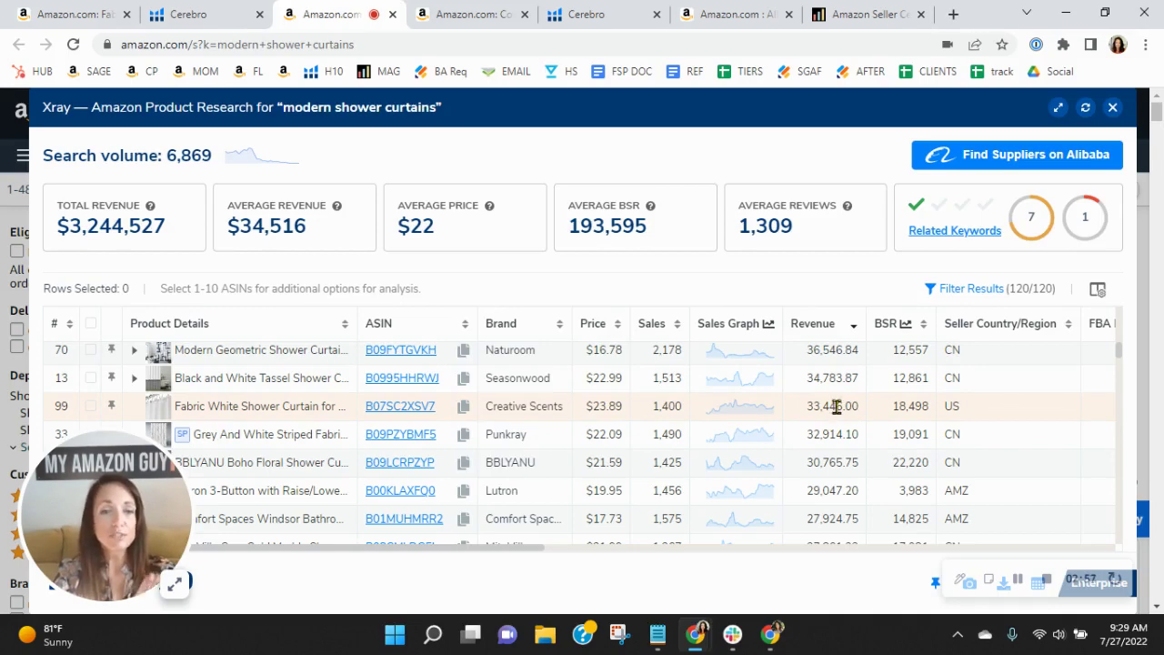
Open the competing Barossa Design waffle-weave shower curtain listing at $20.99
scroll(833, 404, "up", 5)
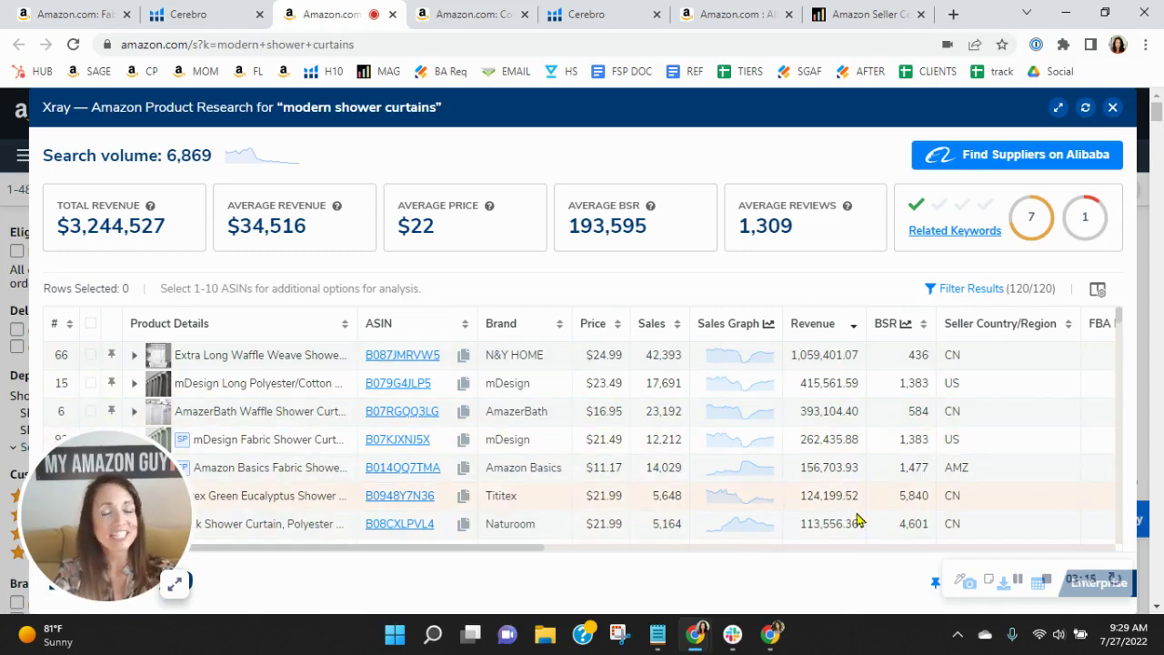
left_click(478, 12)
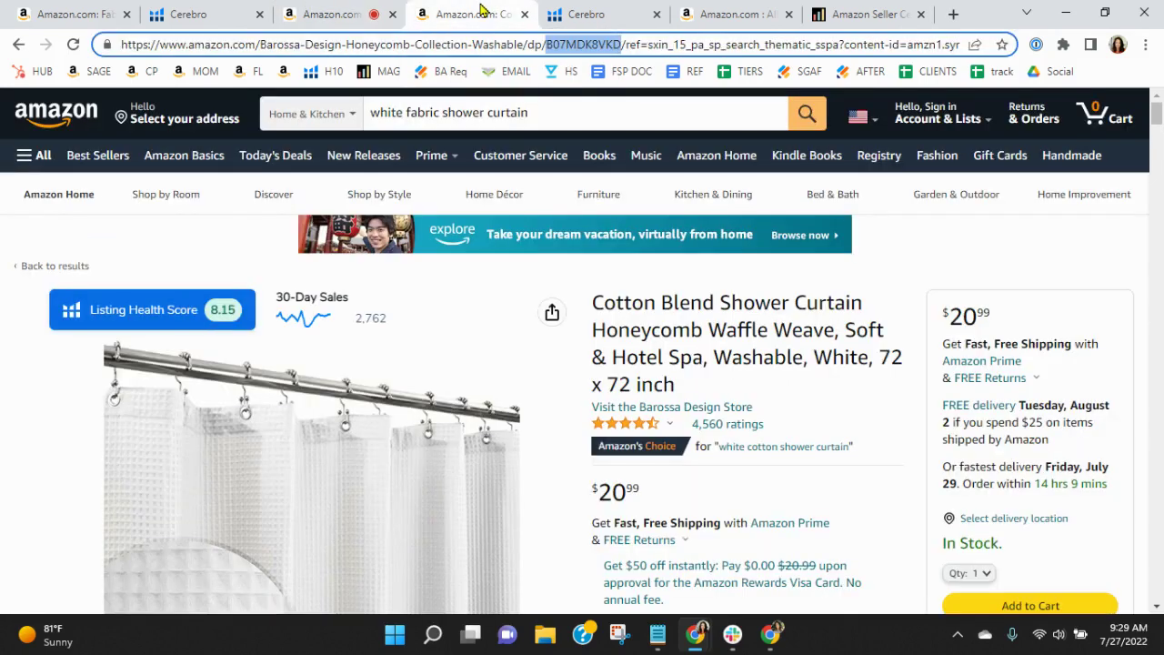
Check the listing's search phrase, then switch to Cerebro results for the Barossa curtain, B07MDK8VKD
left_click(560, 110)
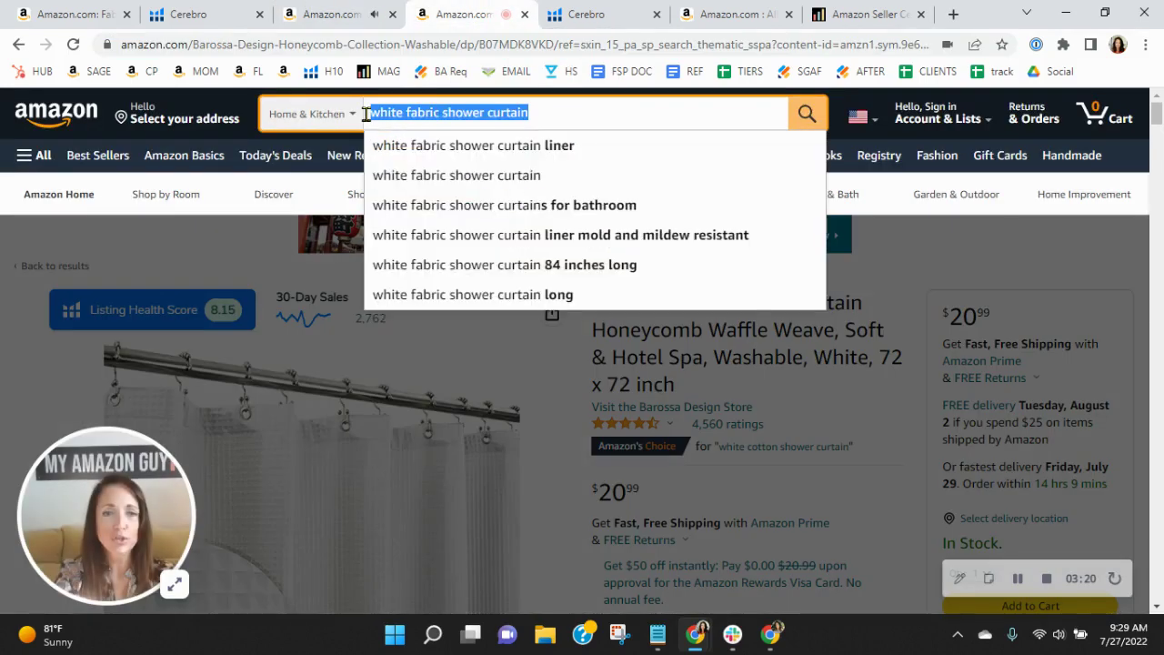
left_click(858, 353)
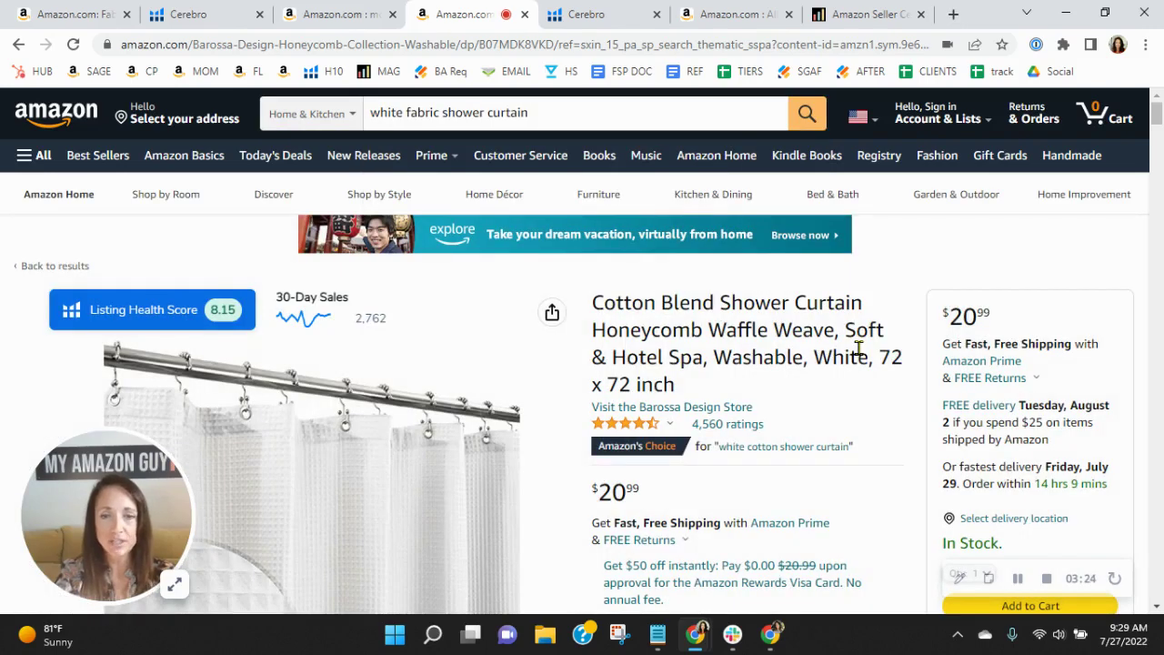
key("ctrl+Tab")
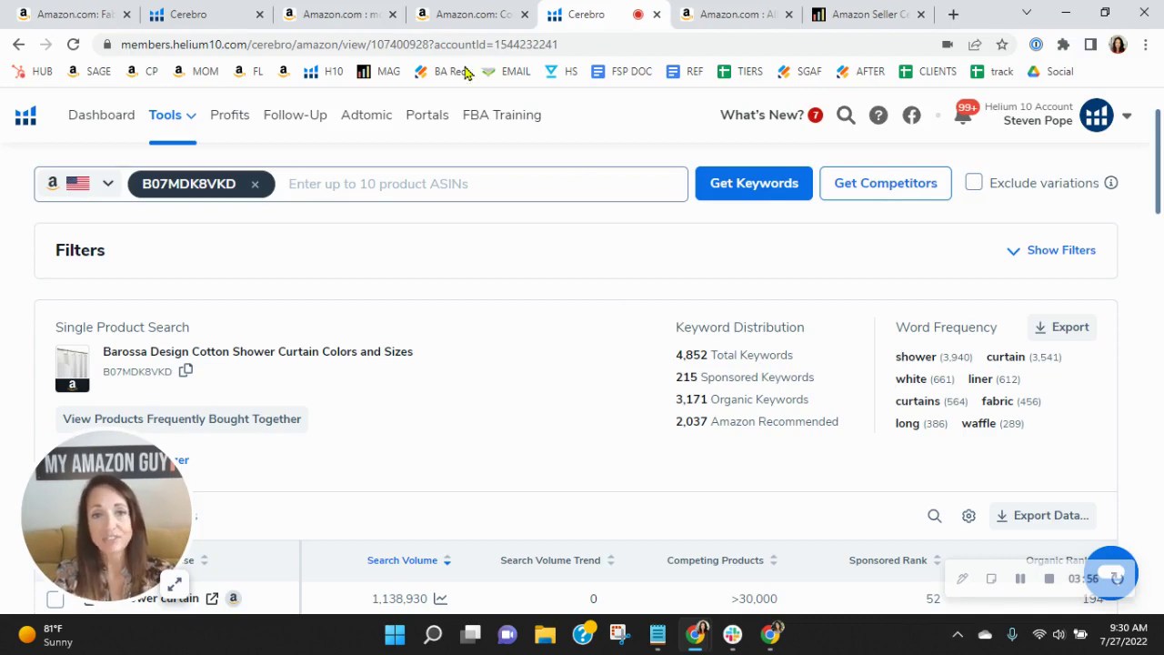
Return to the Fabric White Shower Curtain's Cerebro keyword tab, scrolled up to the Filters section
left_click(469, 11)
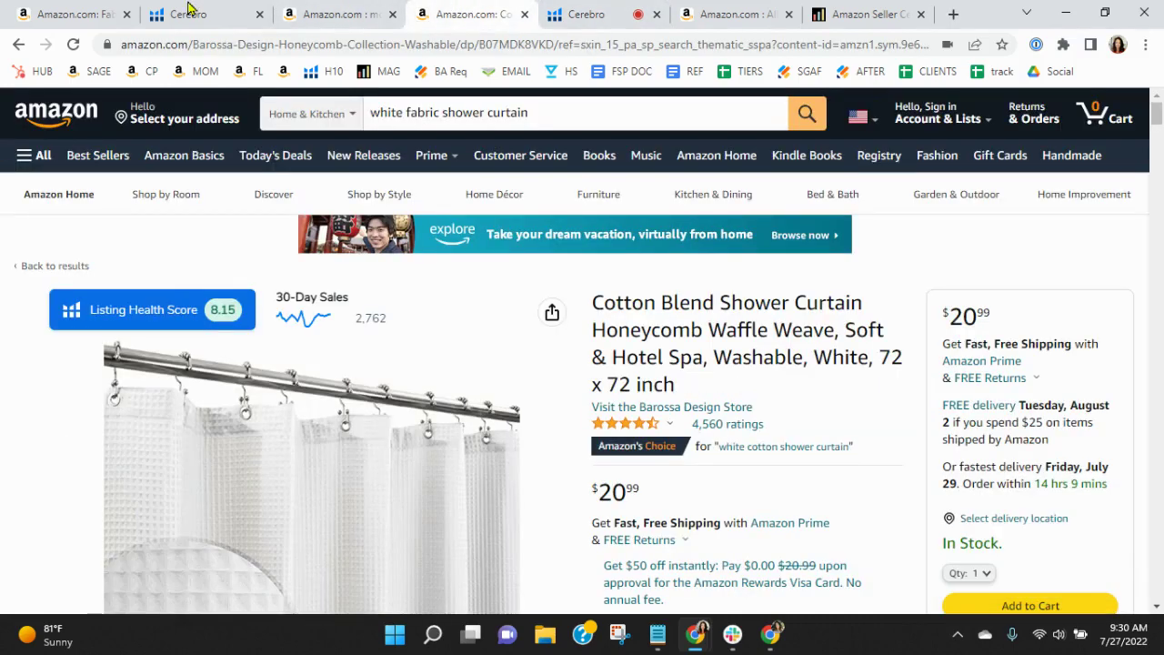
left_click(56, 14)
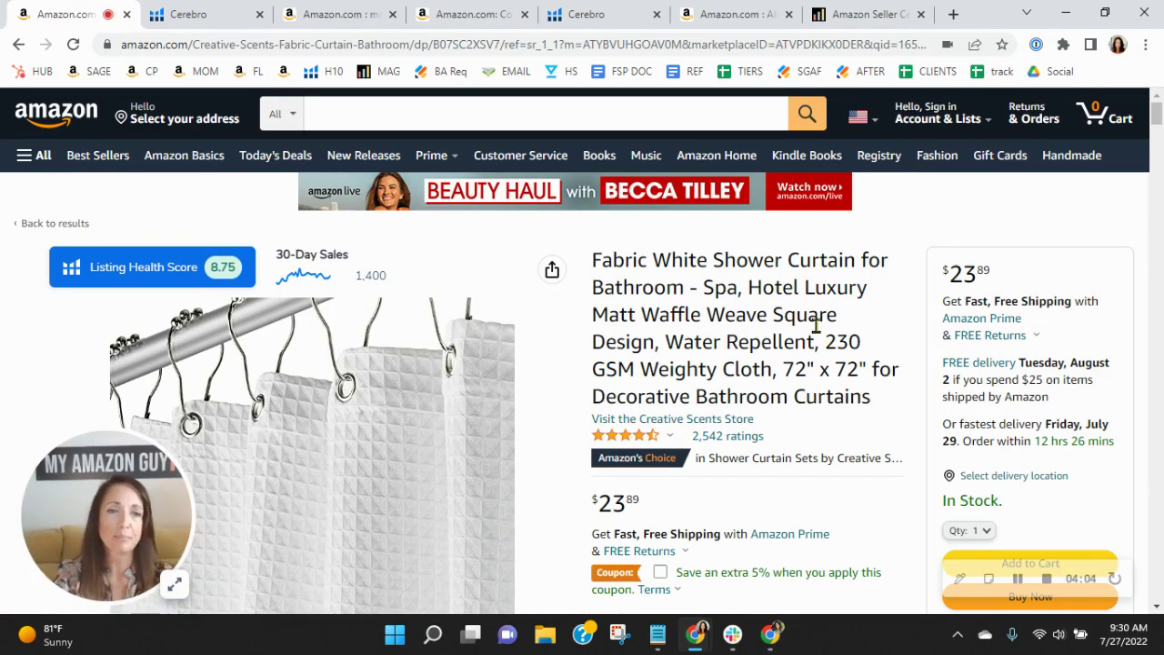
left_click(179, 11)
scroll(923, 382, "up", 10)
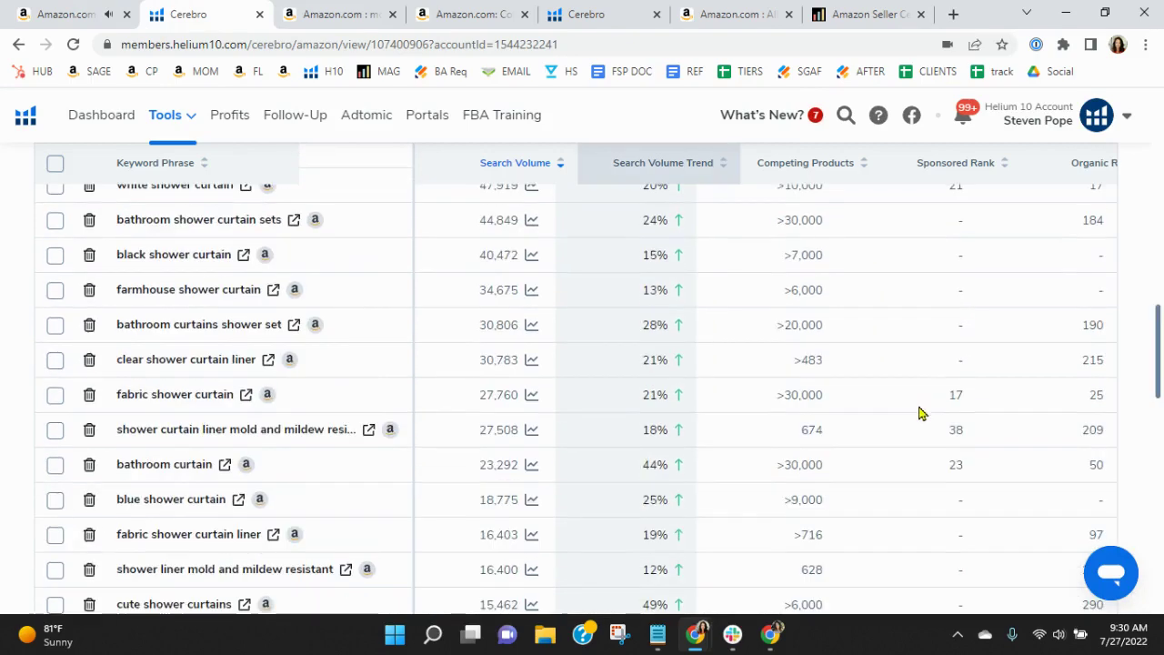
scroll(910, 401, "up", 1)
Filter the keywords to organic rank 20 through 50
scroll(876, 398, "up", 3)
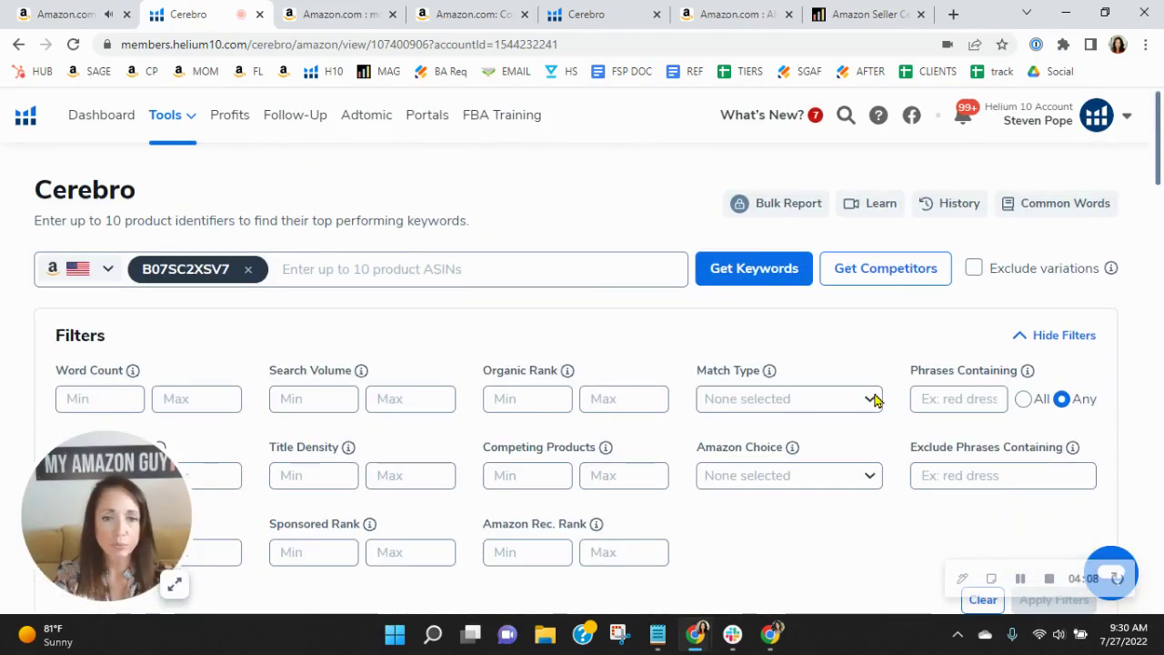
left_click(518, 399)
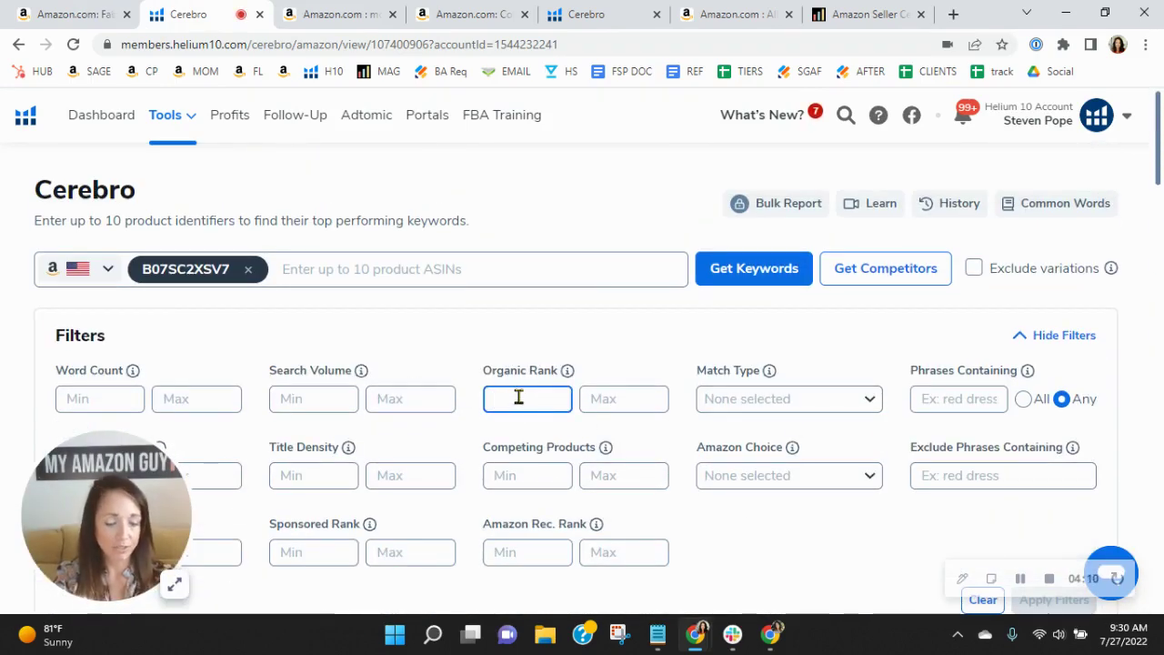
type("20")
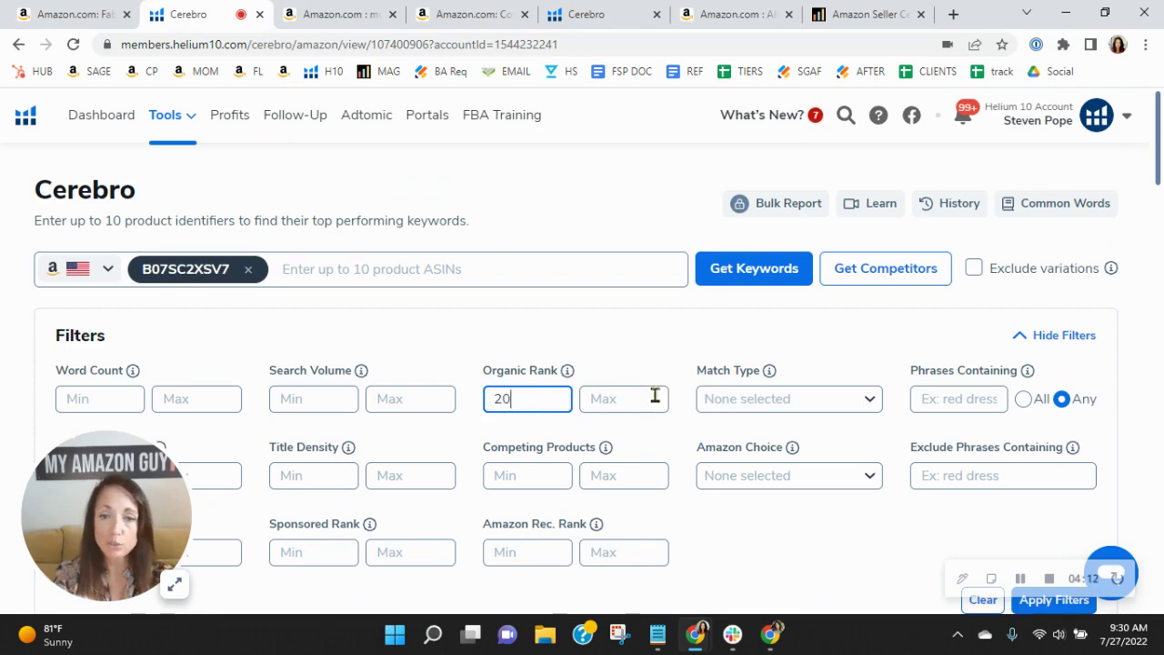
left_click(654, 400)
type("50")
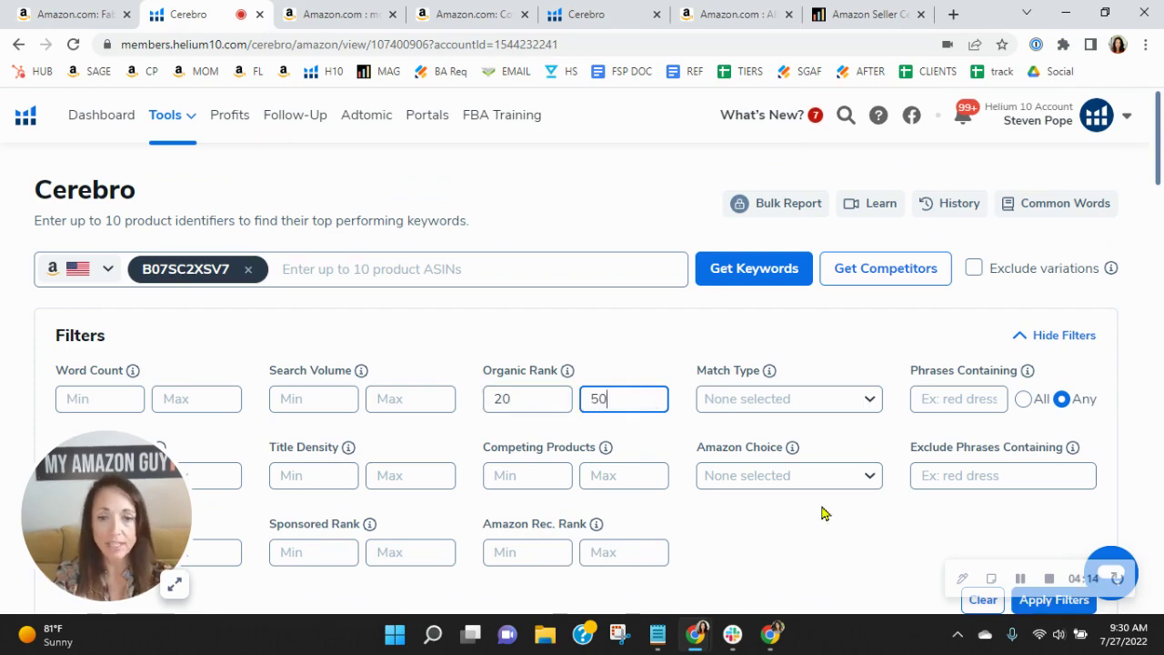
scroll(856, 468, "down", 1)
scroll(856, 469, "down", 3)
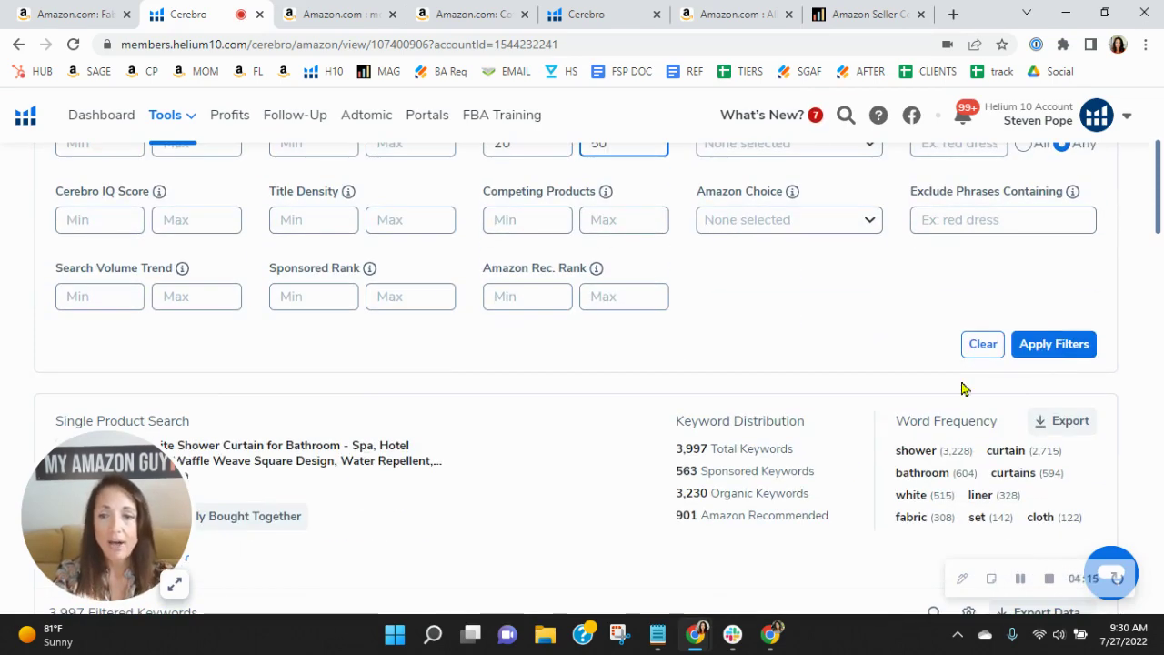
left_click(1055, 345)
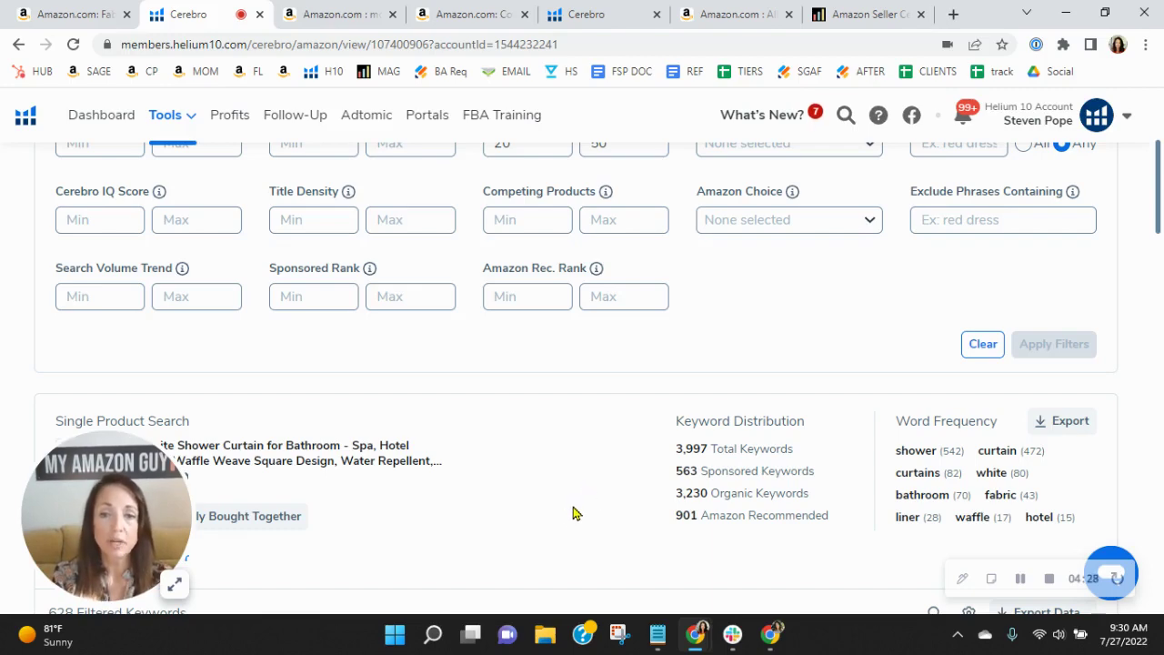
Scroll through the 628 filtered keywords, led by shower curtain fabric at 6,358 searches
scroll(592, 448, "down", 1)
scroll(592, 448, "down", 4)
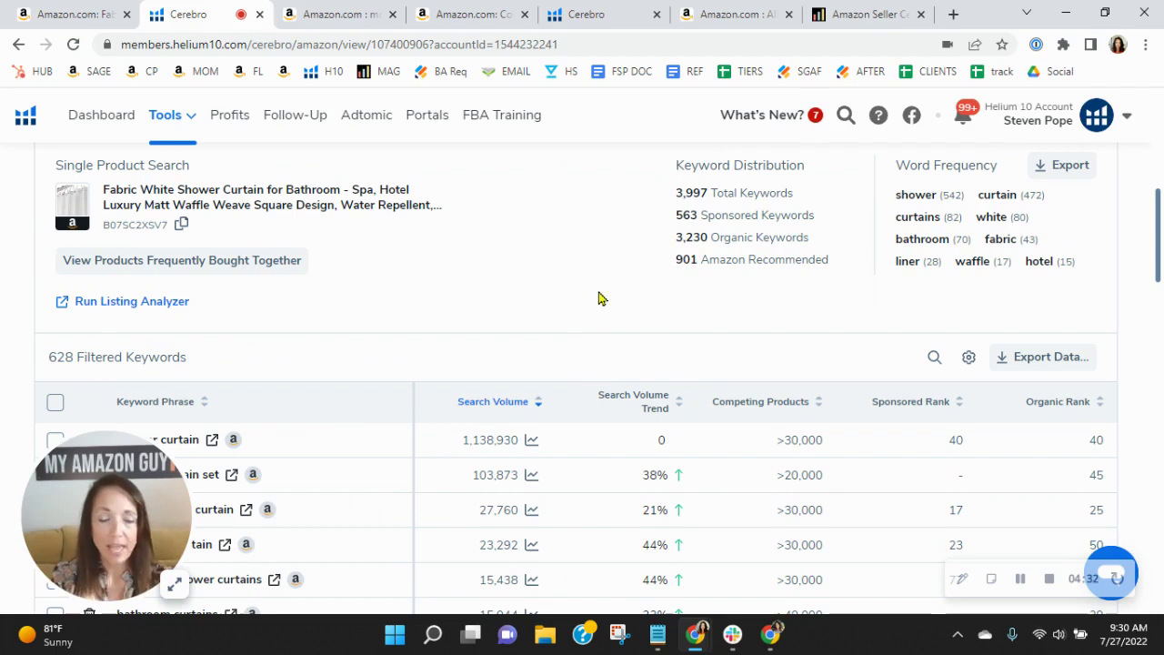
scroll(619, 227, "down", 1)
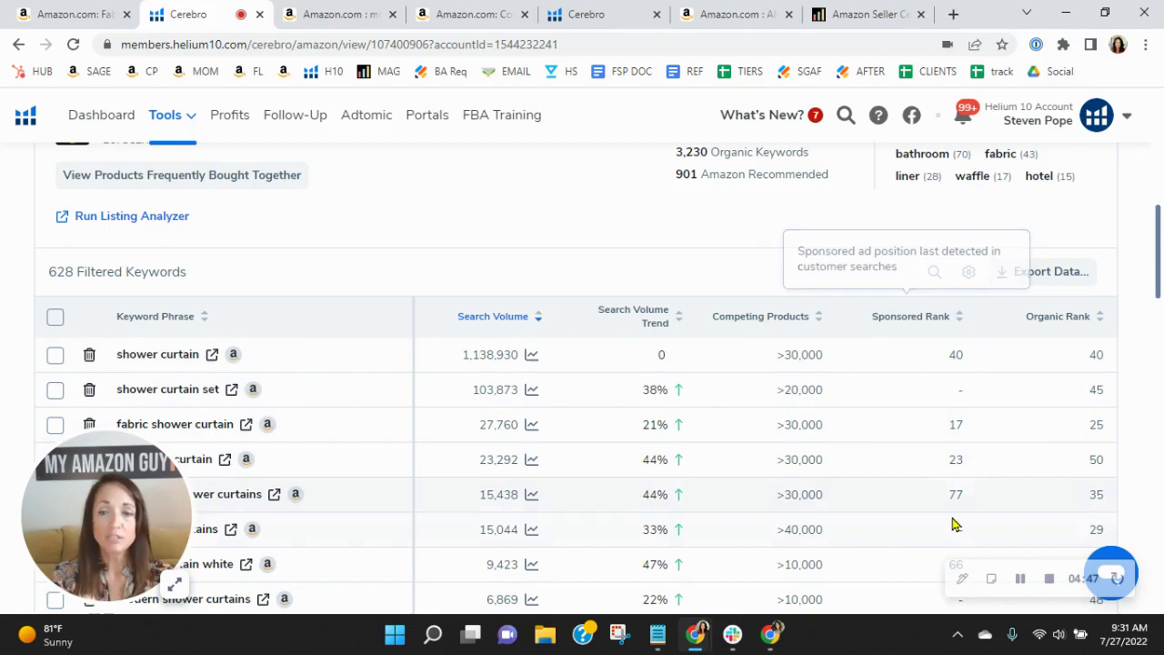
scroll(954, 520, "down", 4)
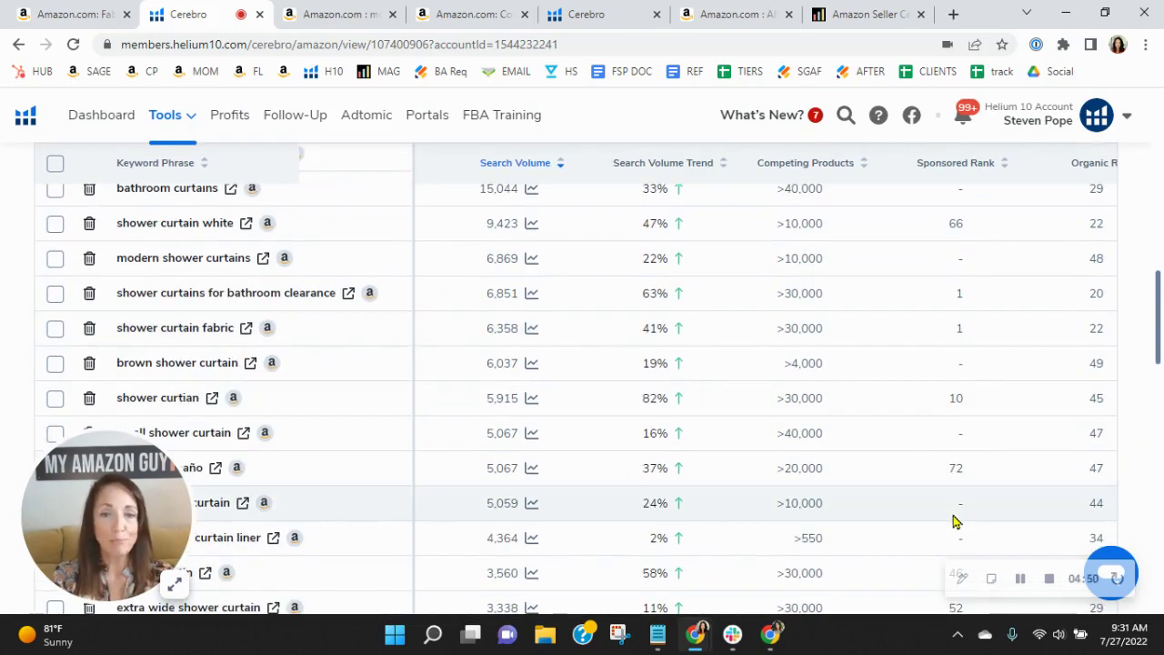
Go to the Fabric White Shower Curtain Amazon product page at $23.89
left_click(83, 14)
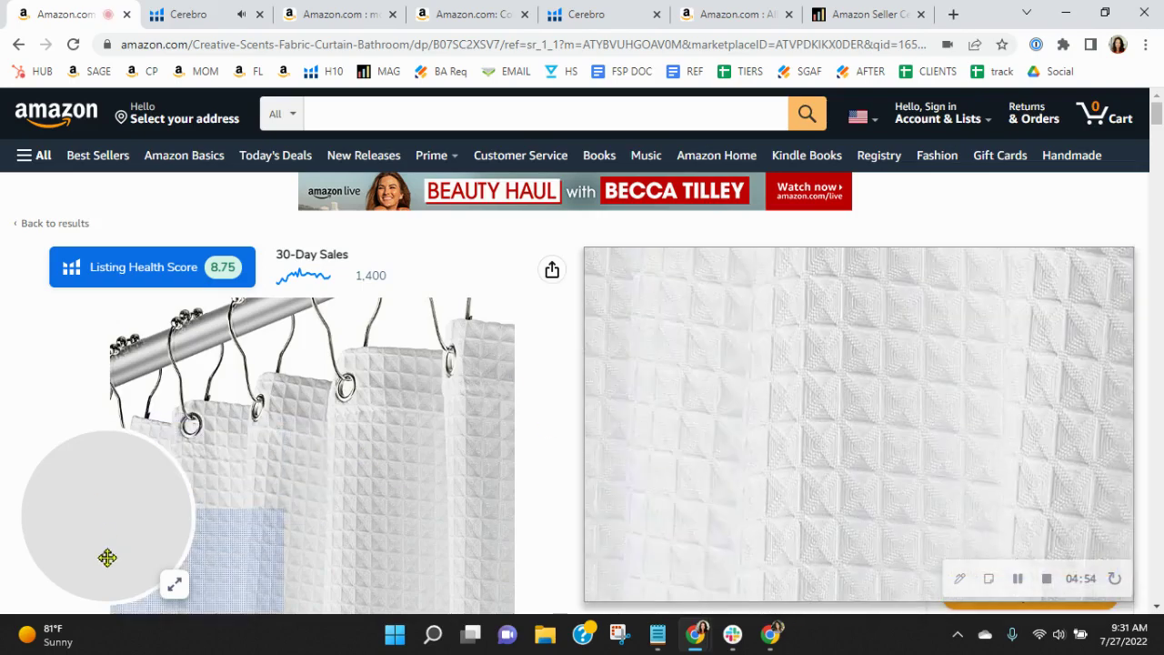
left_click_drag(143, 507, 921, 191)
scroll(455, 364, "down", 1)
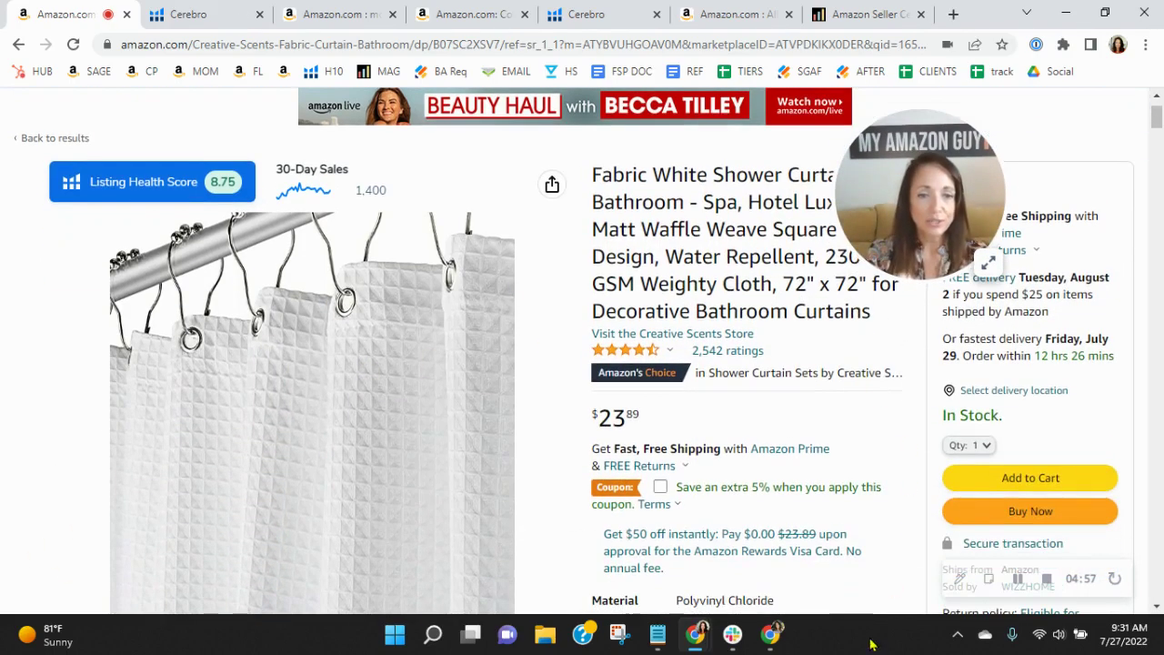
scroll(18, 337, "down", 3)
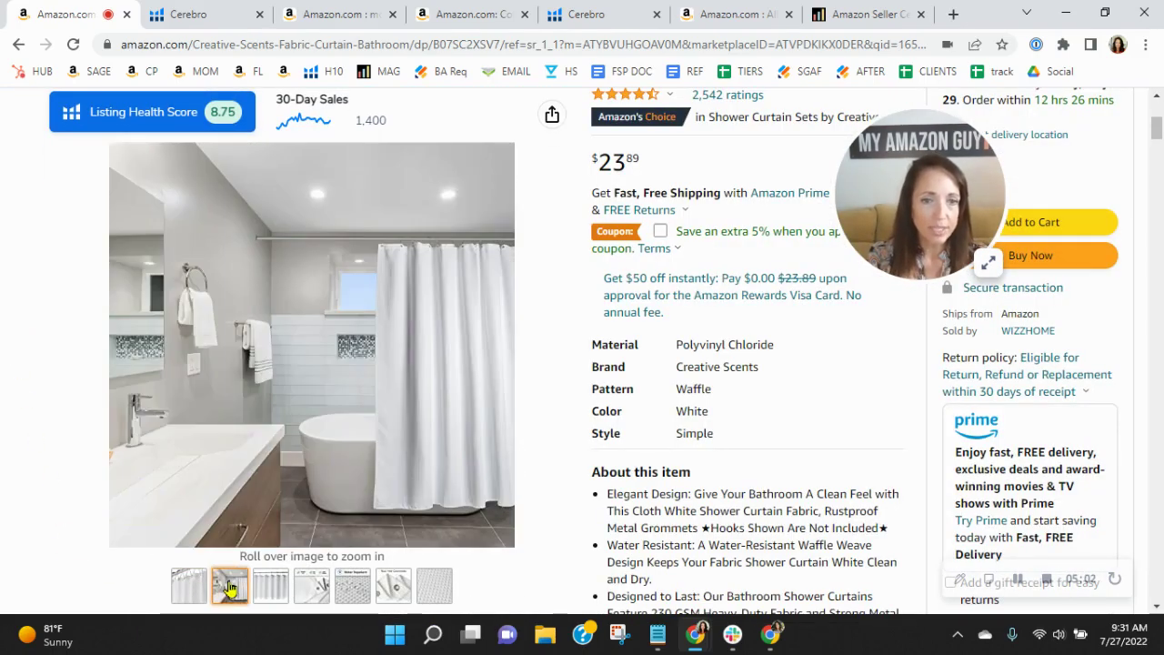
Preview each gallery image, ending on the Rust Free Grommets photo
mouse_move(273, 586)
mouse_move(310, 591)
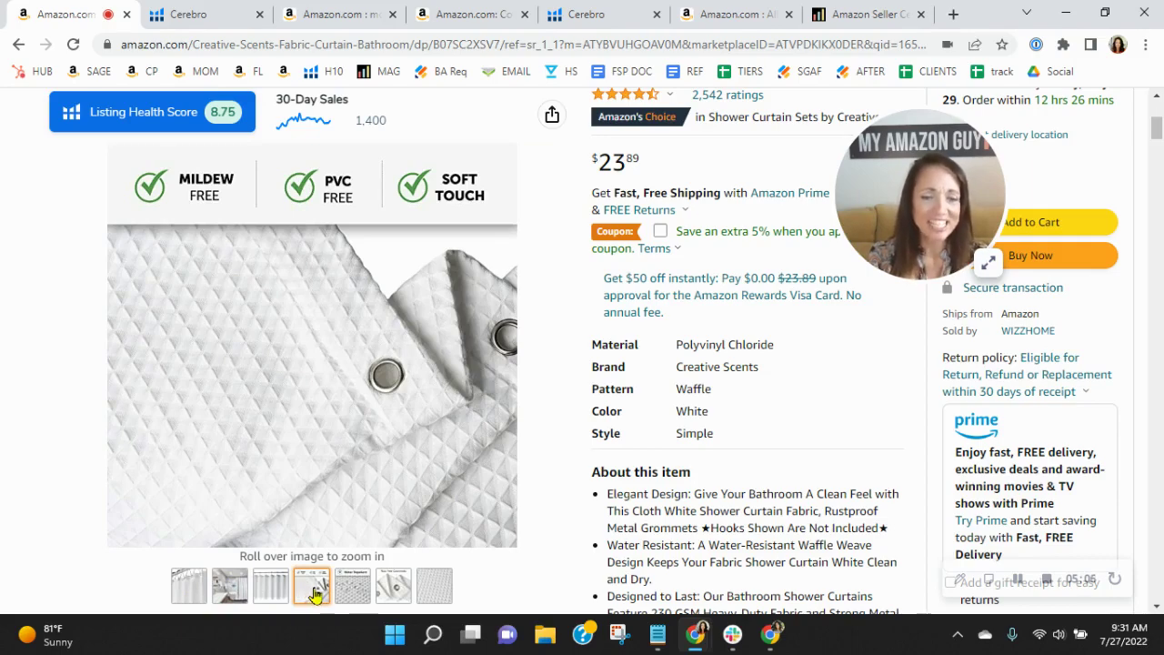
mouse_move(355, 591)
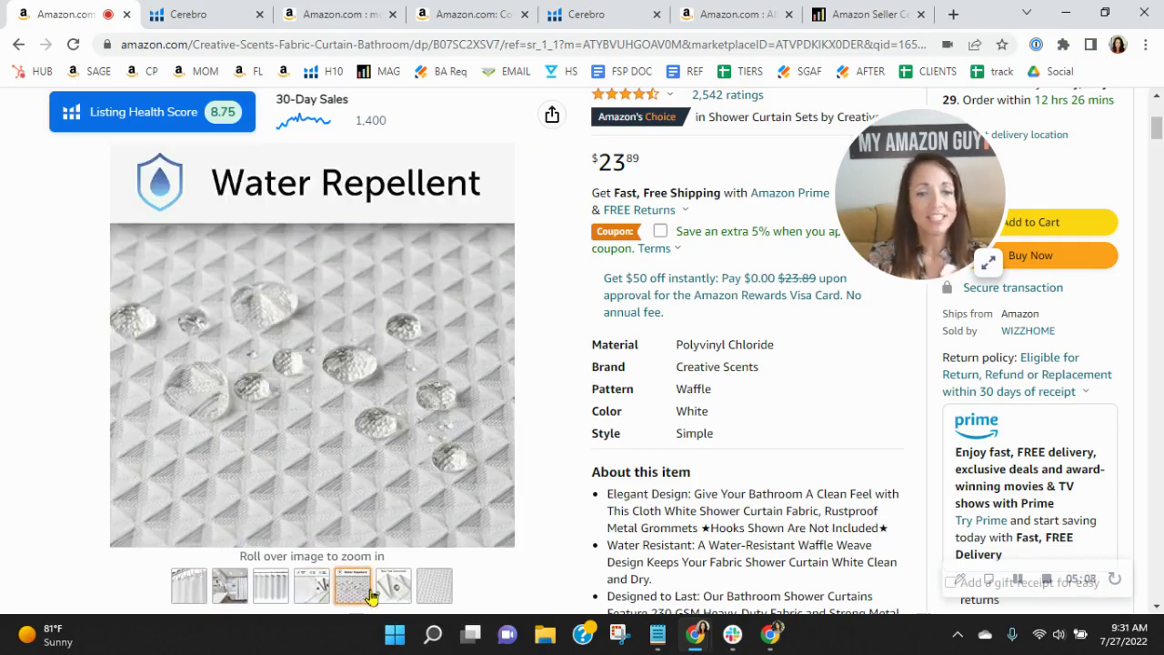
mouse_move(395, 593)
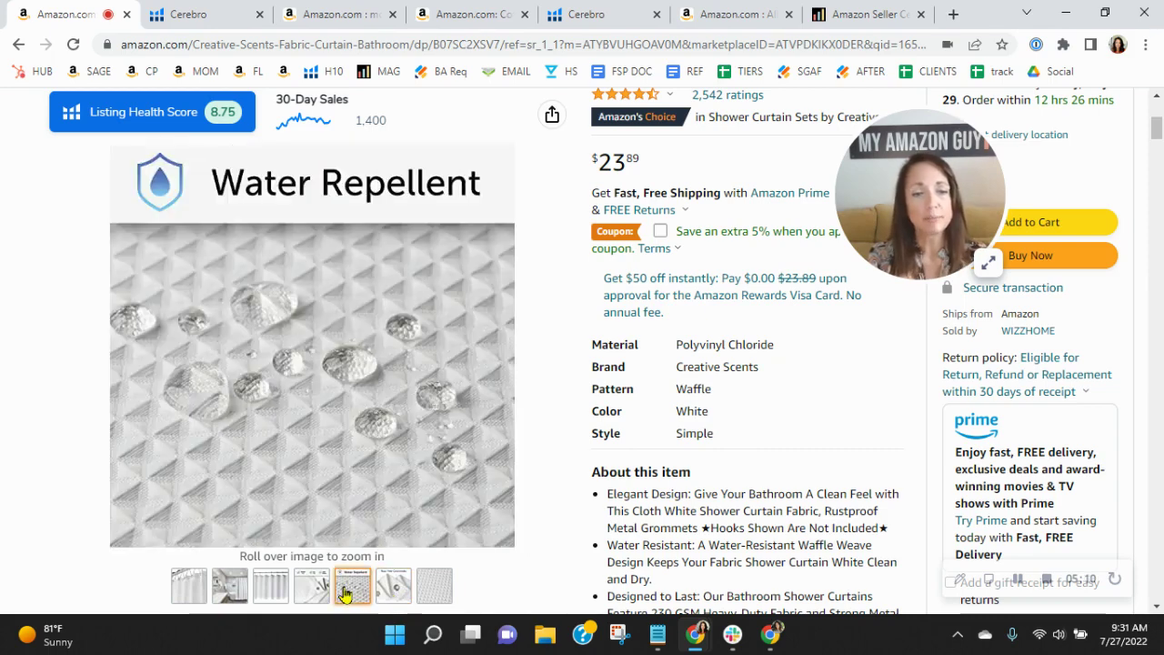
mouse_move(225, 591)
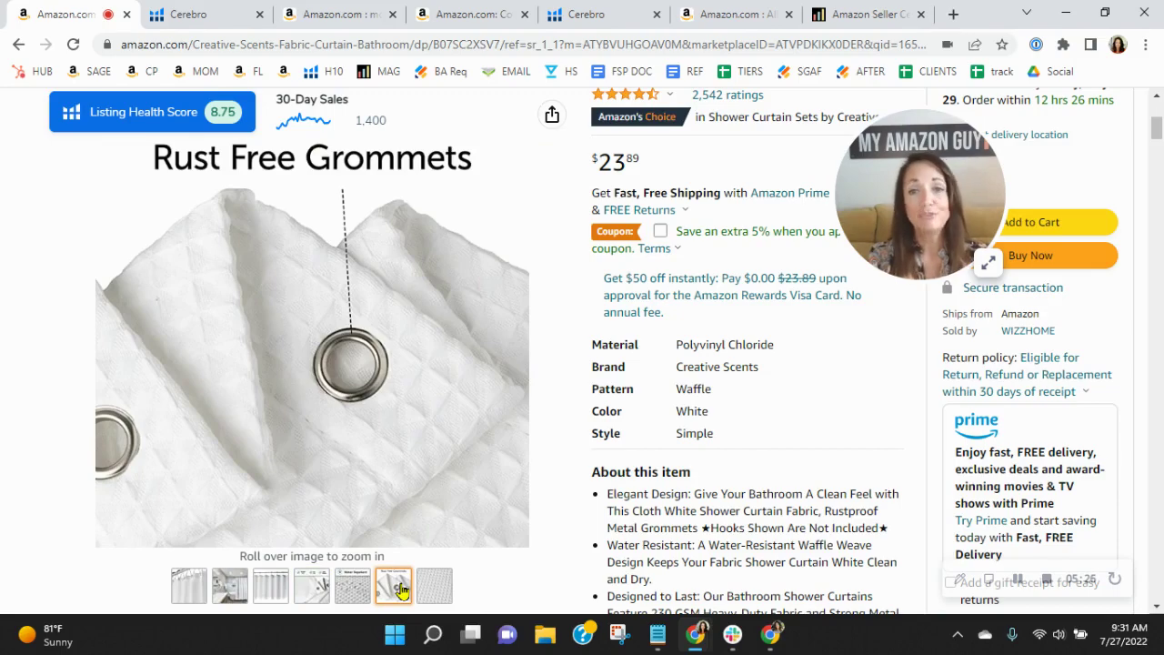
scroll(408, 559, "up", 2)
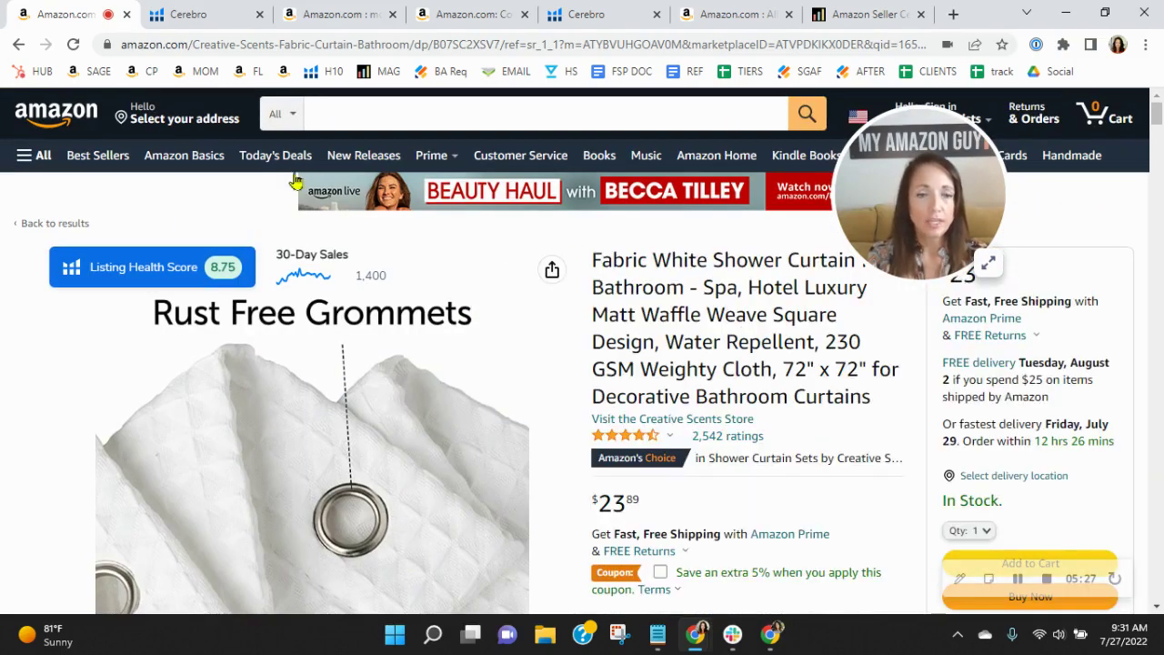
Highlight the Designed to Last bullet under About this item, then scroll further down
mouse_move(130, 270)
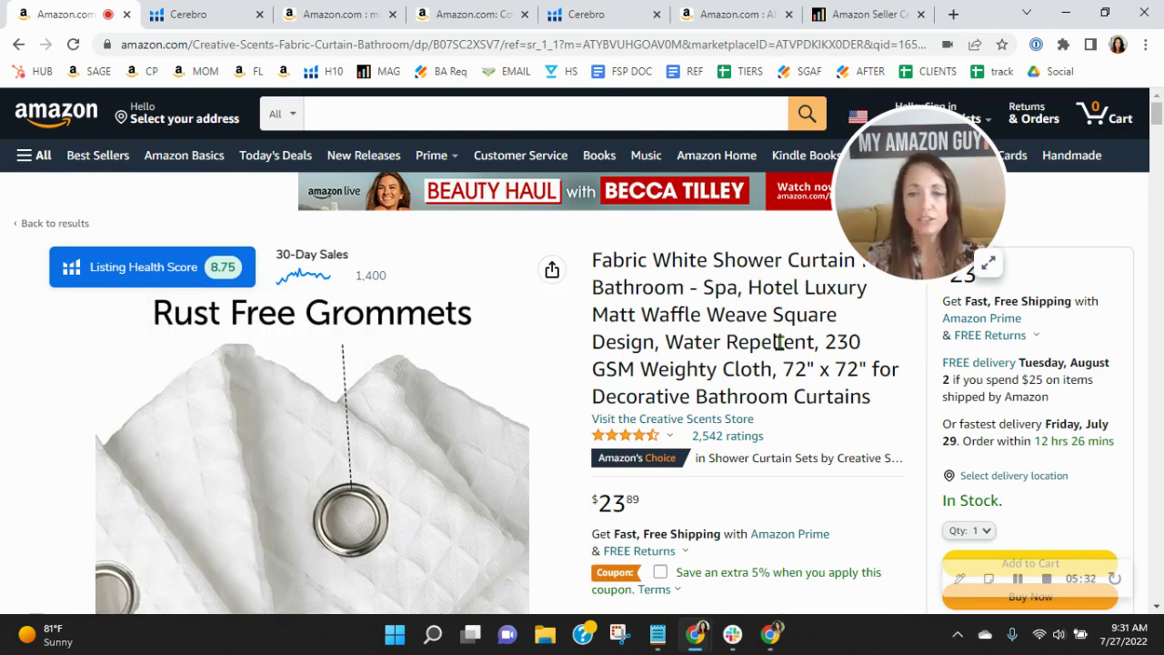
scroll(777, 319, "down", 8)
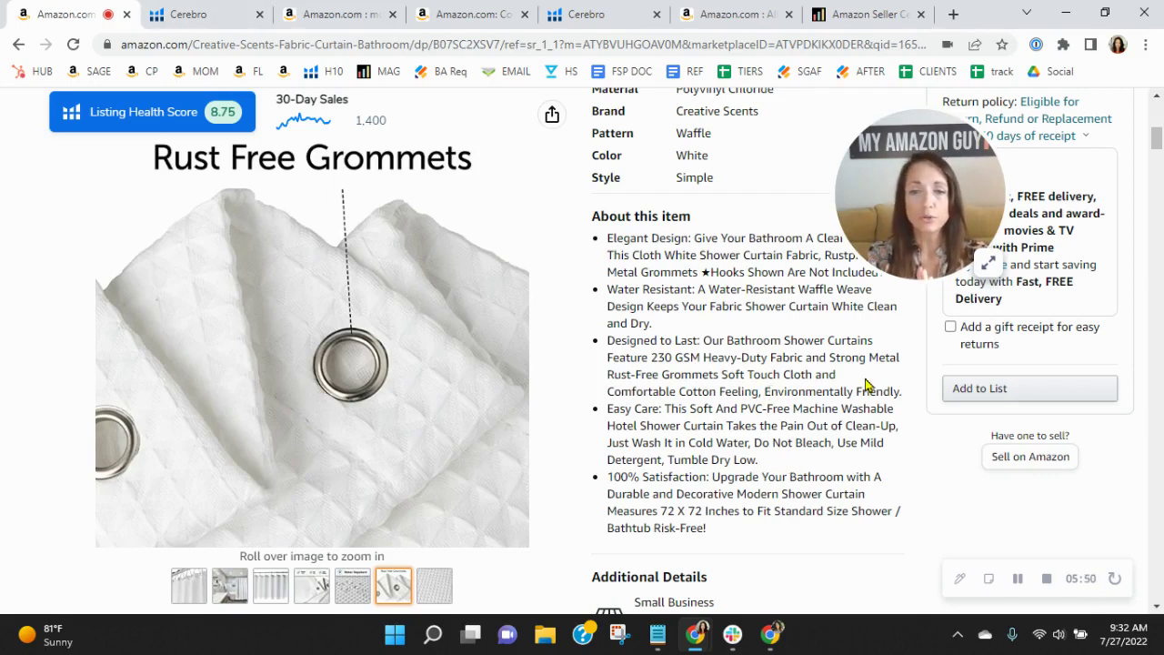
left_click_drag(868, 383, 606, 353)
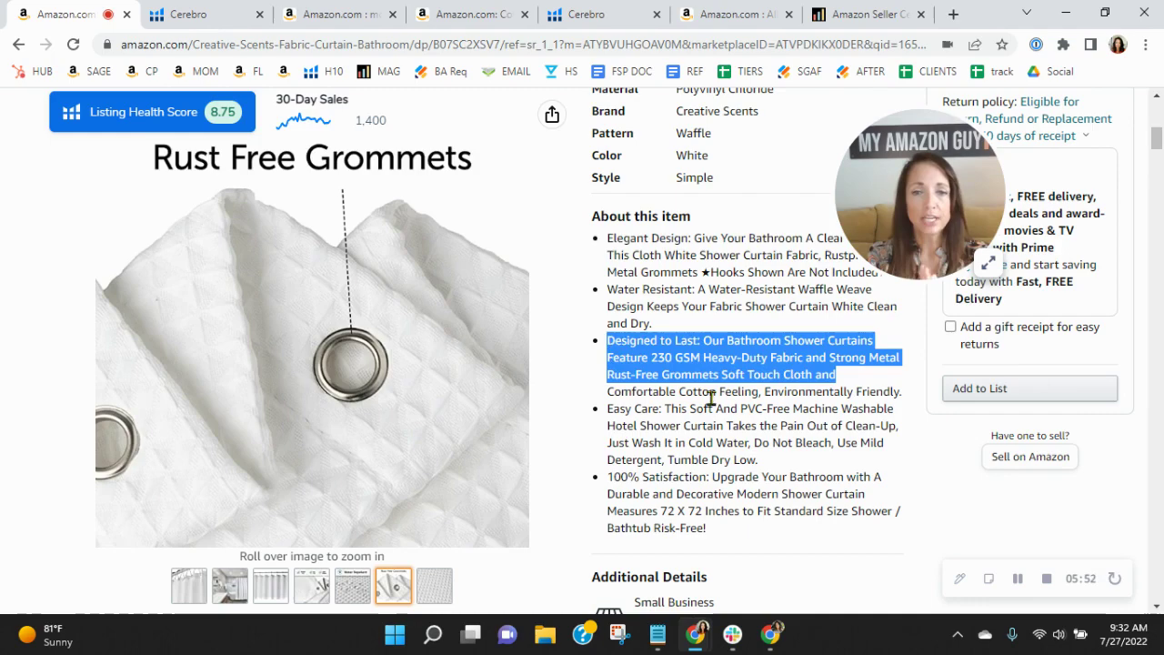
scroll(711, 399, "up", 2)
scroll(799, 427, "down", 2)
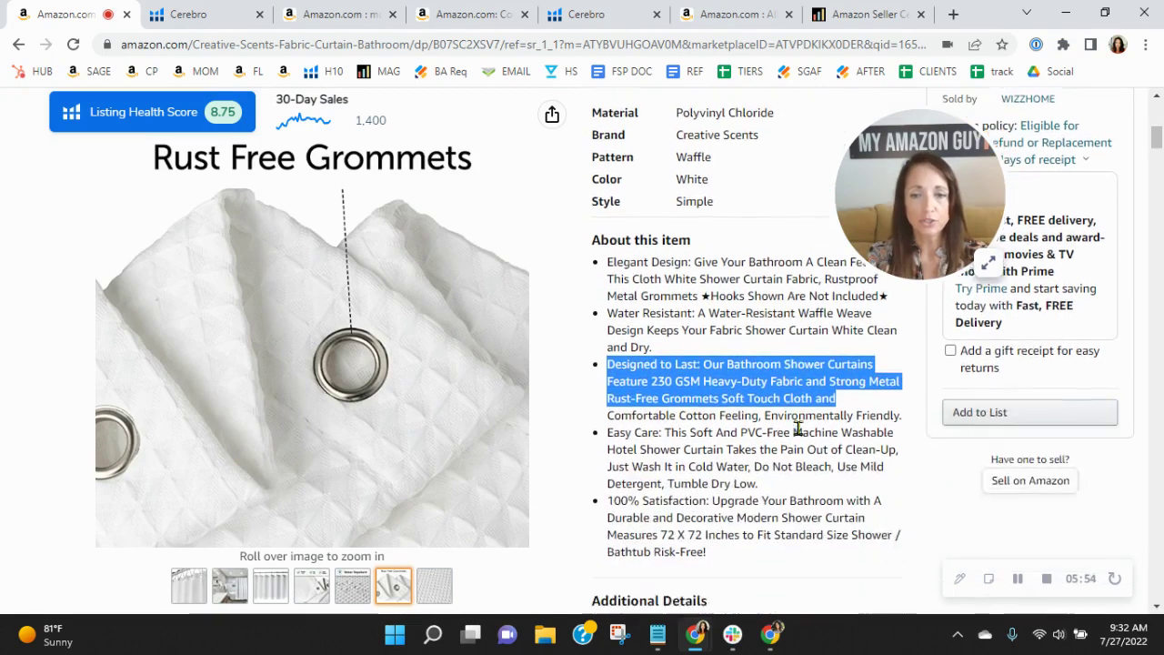
scroll(799, 428, "down", 4)
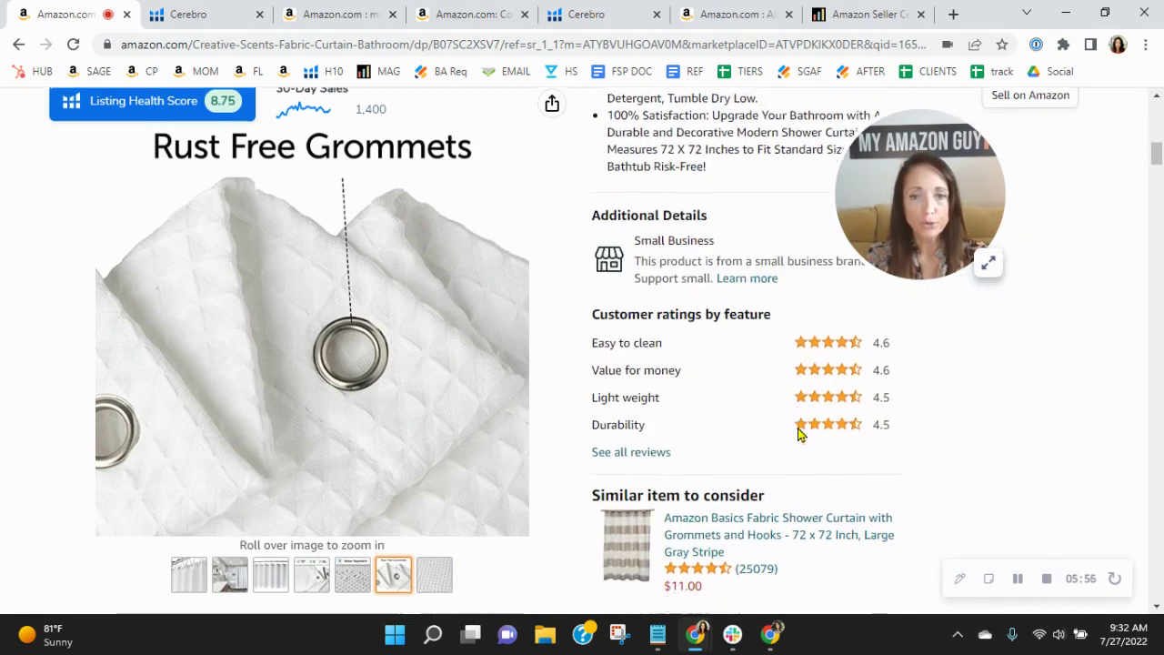
scroll(798, 428, "down", 15)
Read the Product Description and Product information, then open the Age of Sage soap listing
scroll(801, 425, "down", 8)
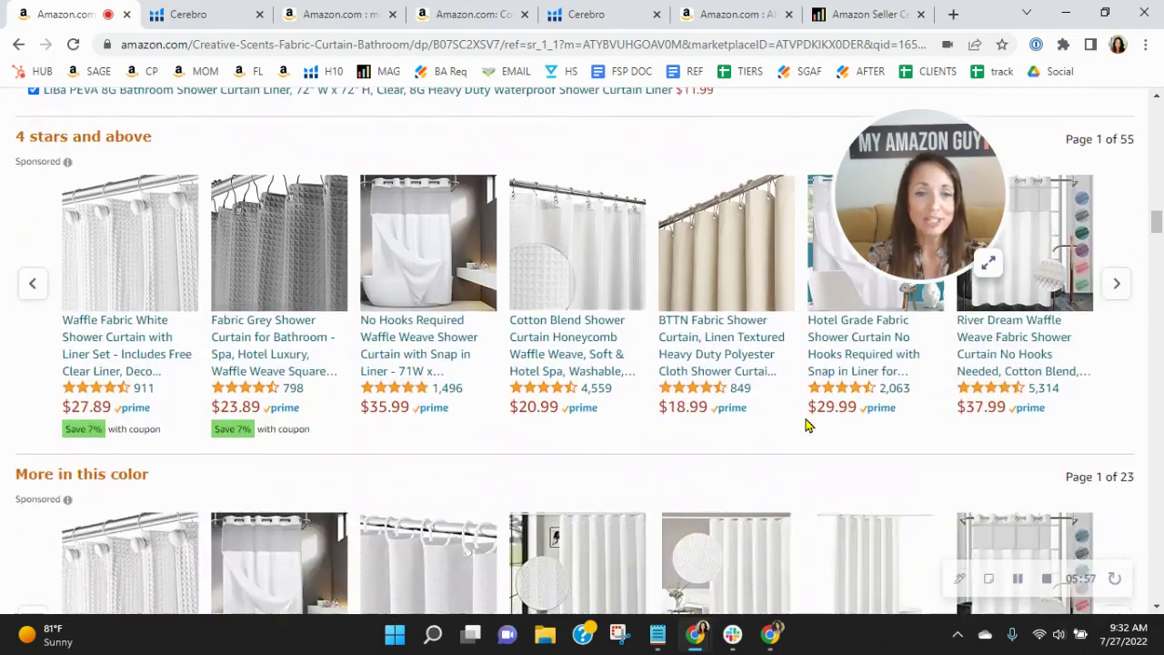
scroll(809, 422, "down", 1)
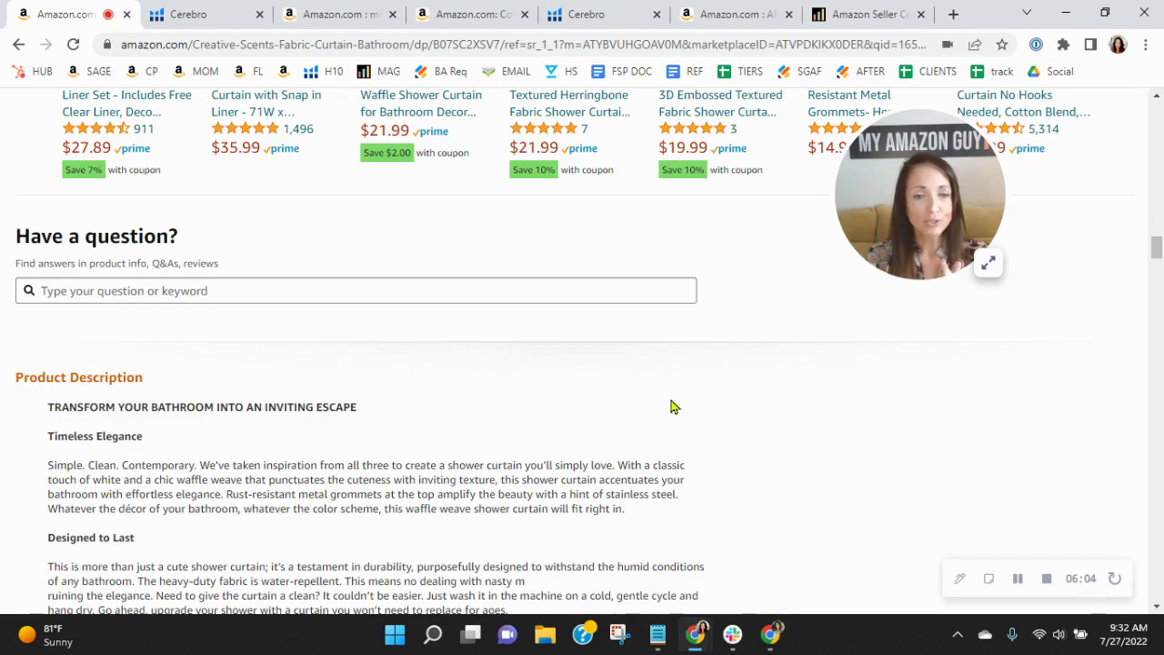
scroll(819, 410, "down", 4)
scroll(883, 411, "down", 2)
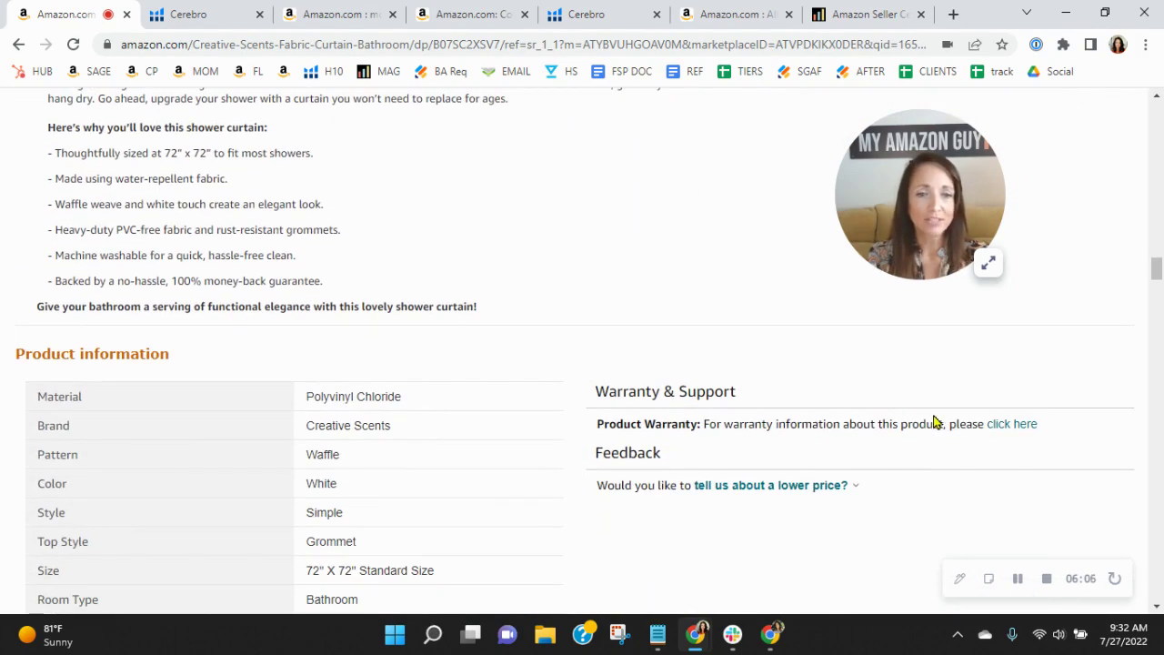
scroll(937, 420, "up", 6)
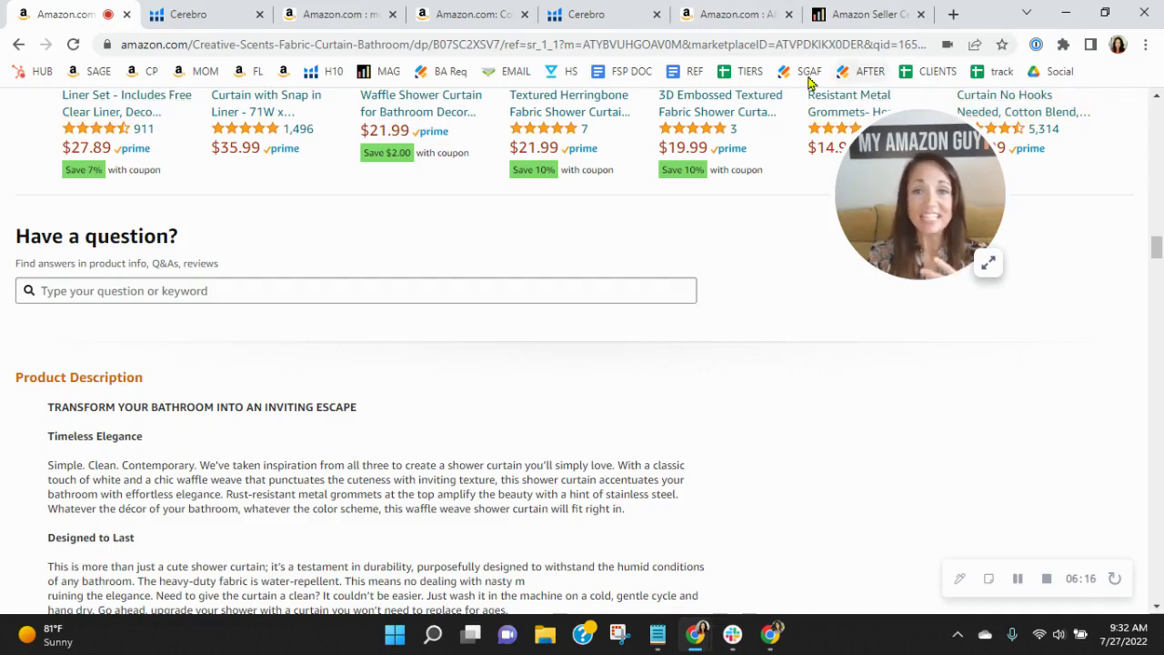
left_click(742, 16)
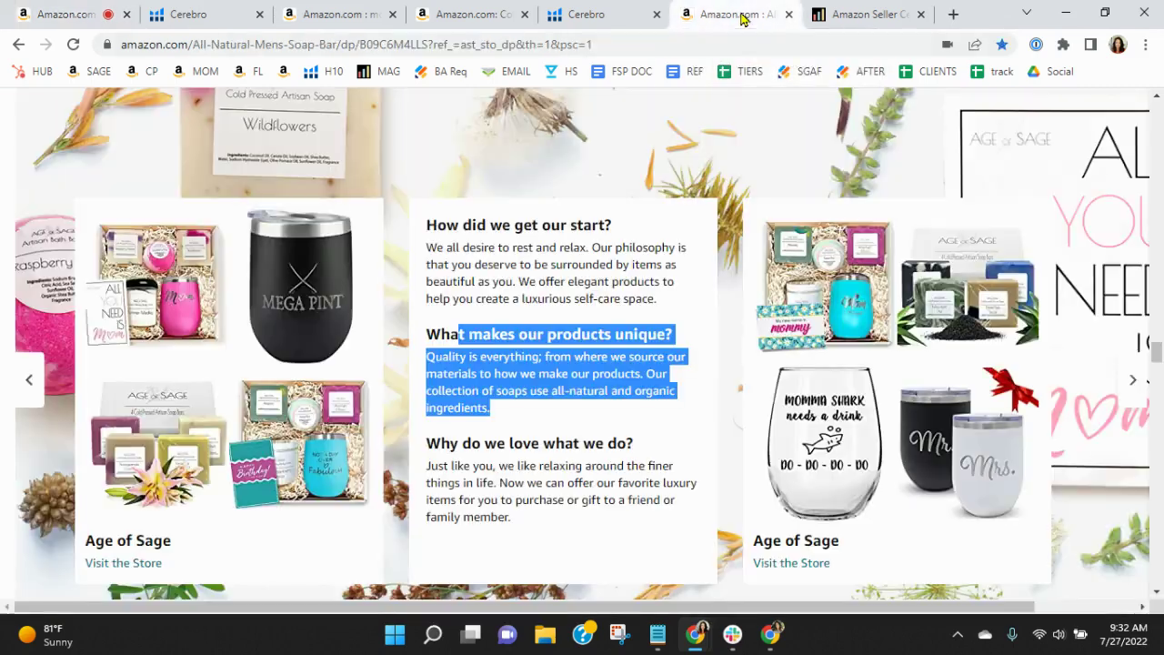
Page through the Age of Sage brand story cards, then go back to the shower curtain listing
left_click(30, 382)
left_click(30, 382)
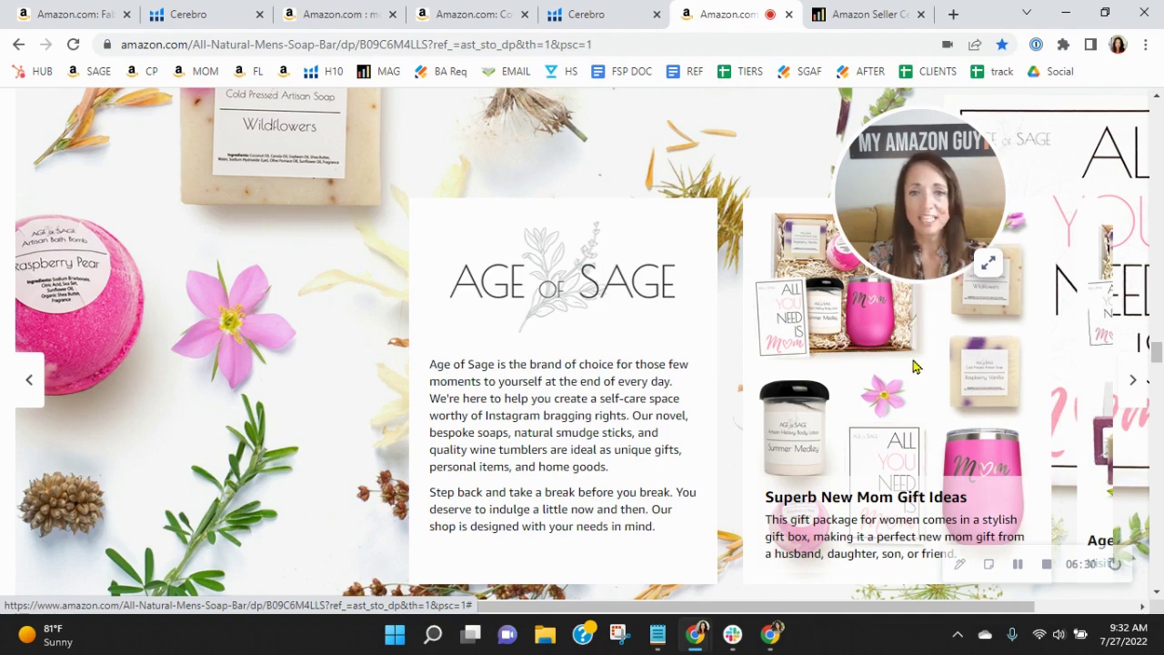
scroll(914, 366, "up", 2)
scroll(915, 366, "down", 2)
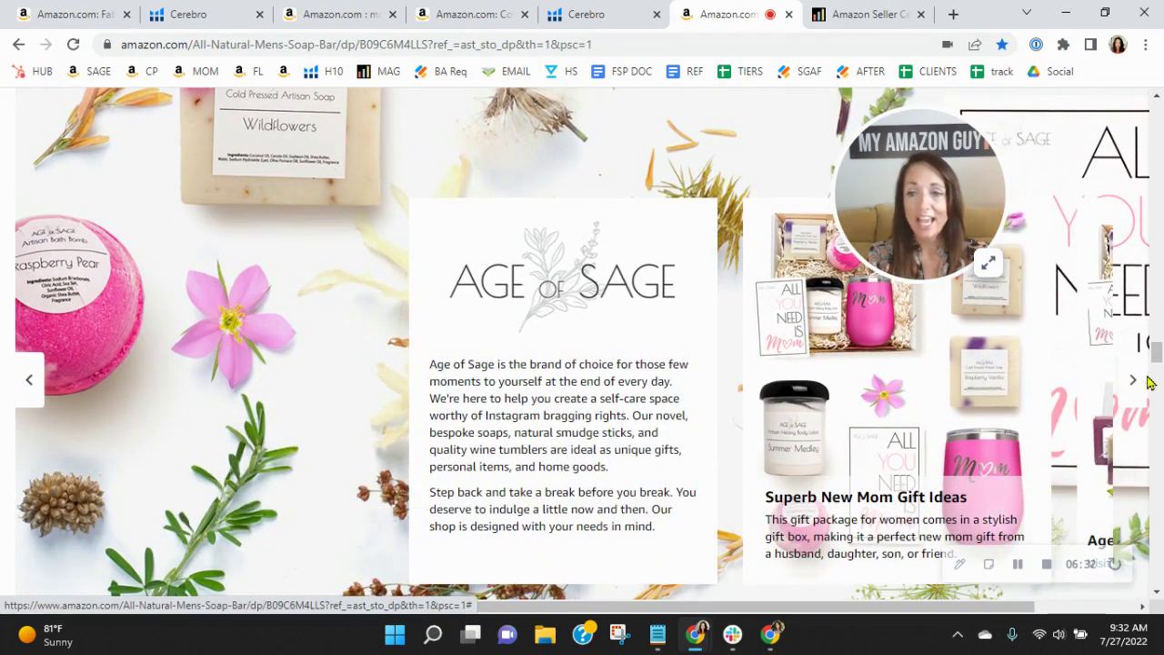
left_click(1134, 382)
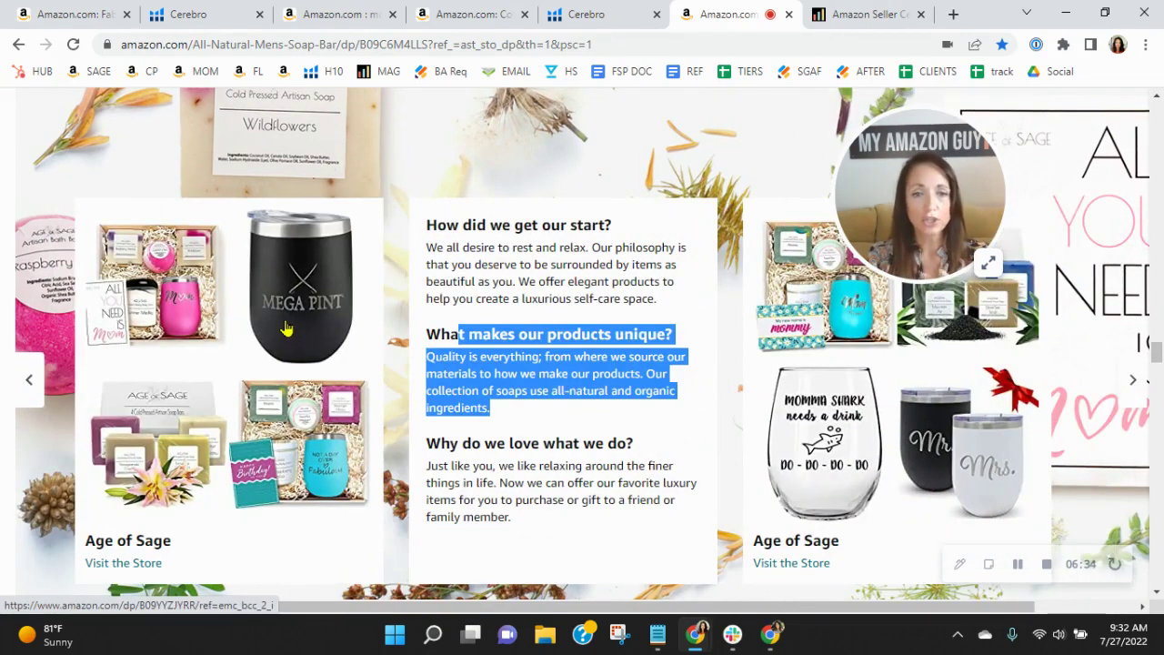
left_click_drag(597, 283, 603, 298)
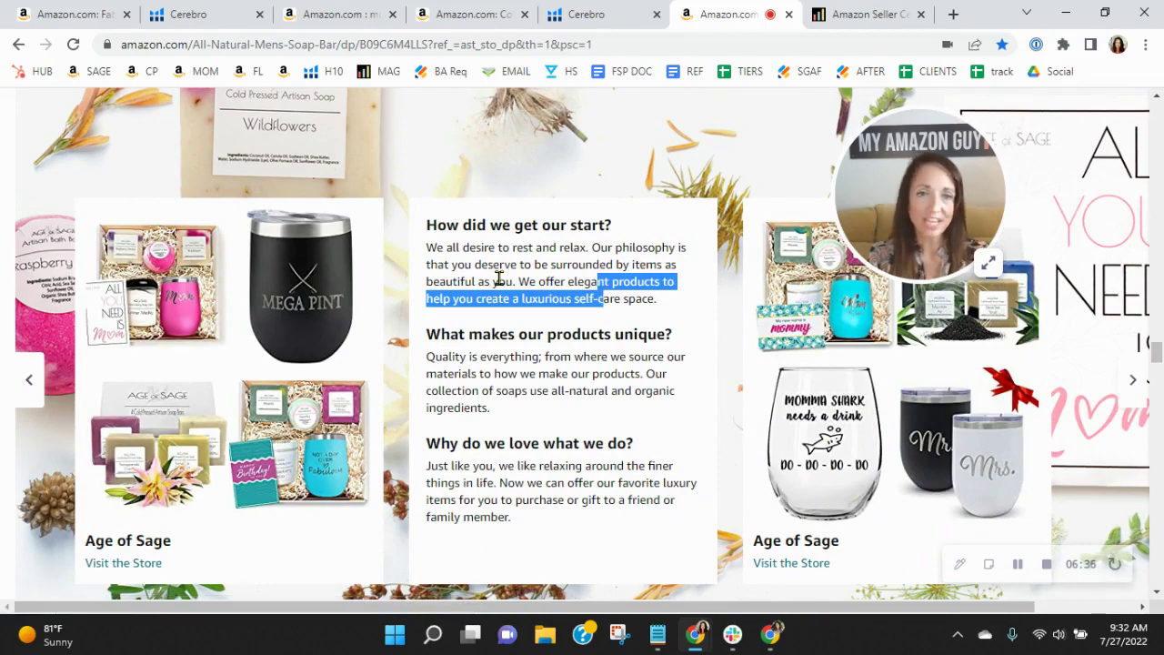
left_click(42, 16)
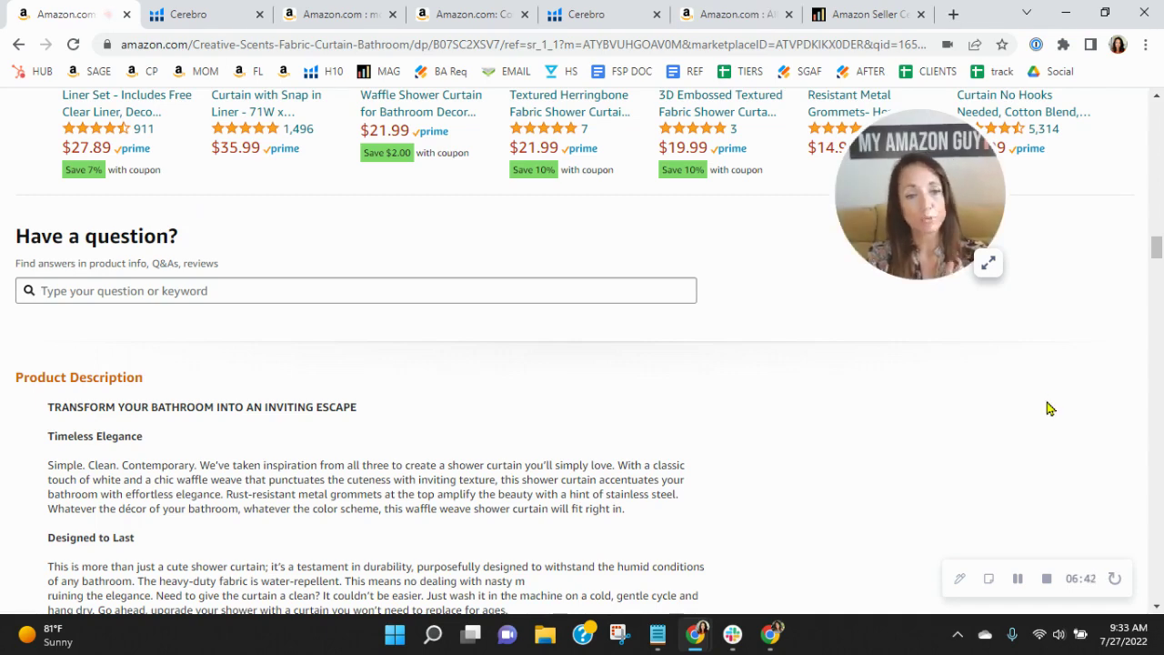
Scroll down through the shower curtain's Product information and Best Sellers Rank, then back up to the Product Description
scroll(1051, 400, "down", 8)
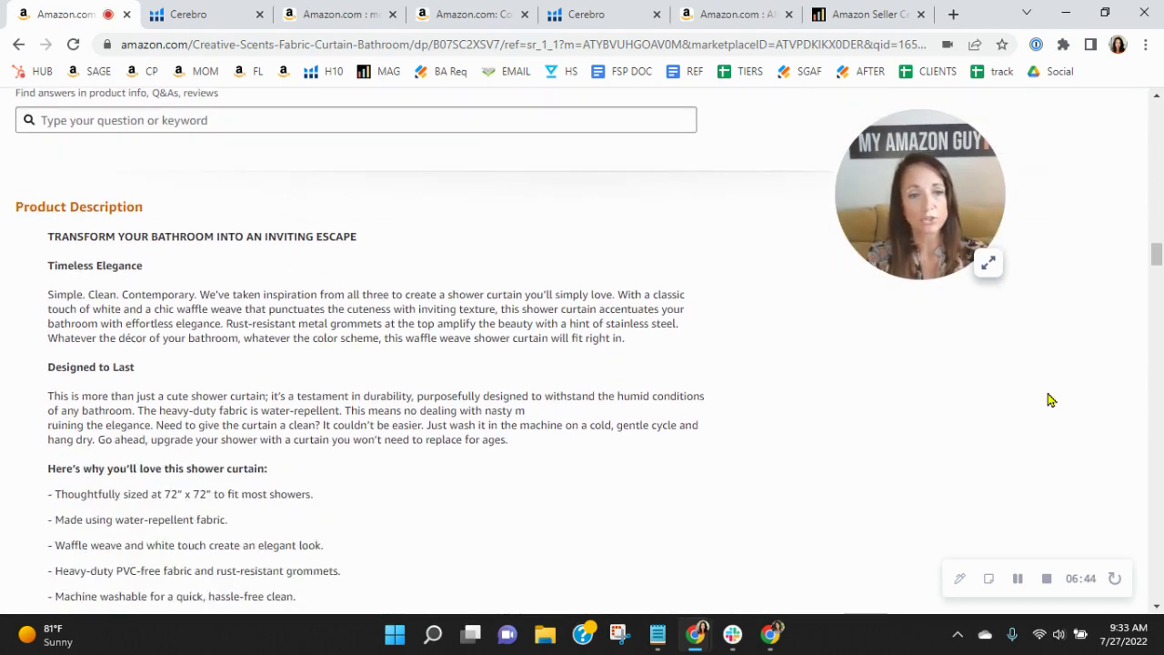
scroll(1050, 393, "down", 8)
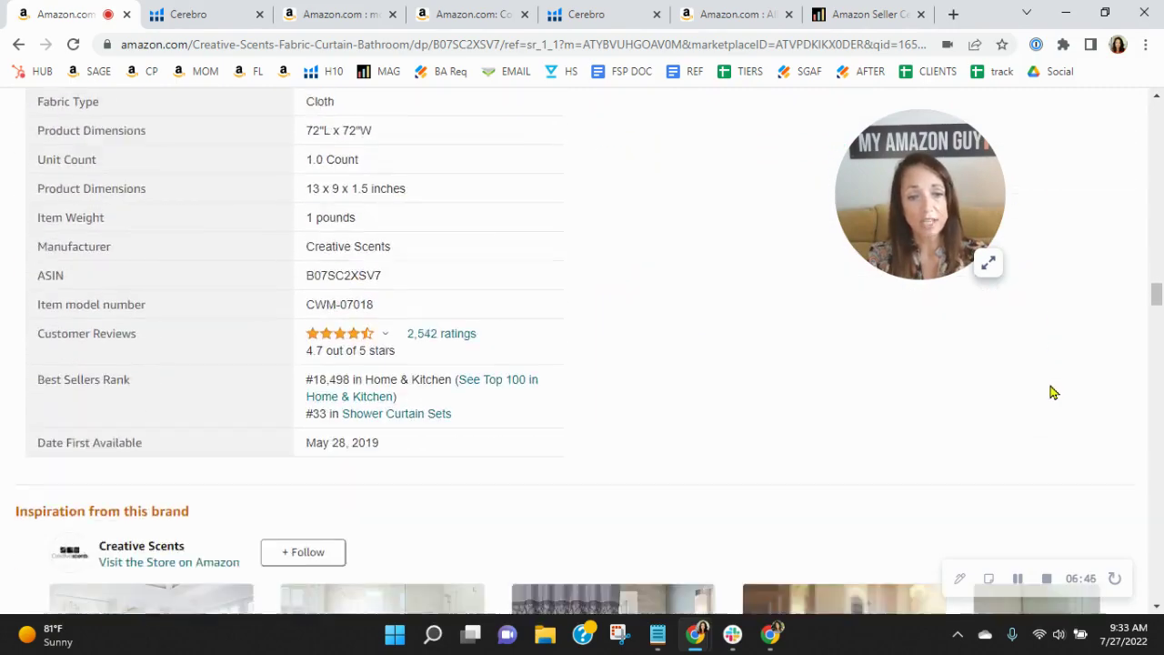
scroll(1052, 392, "up", 12)
scroll(1053, 389, "up", 2)
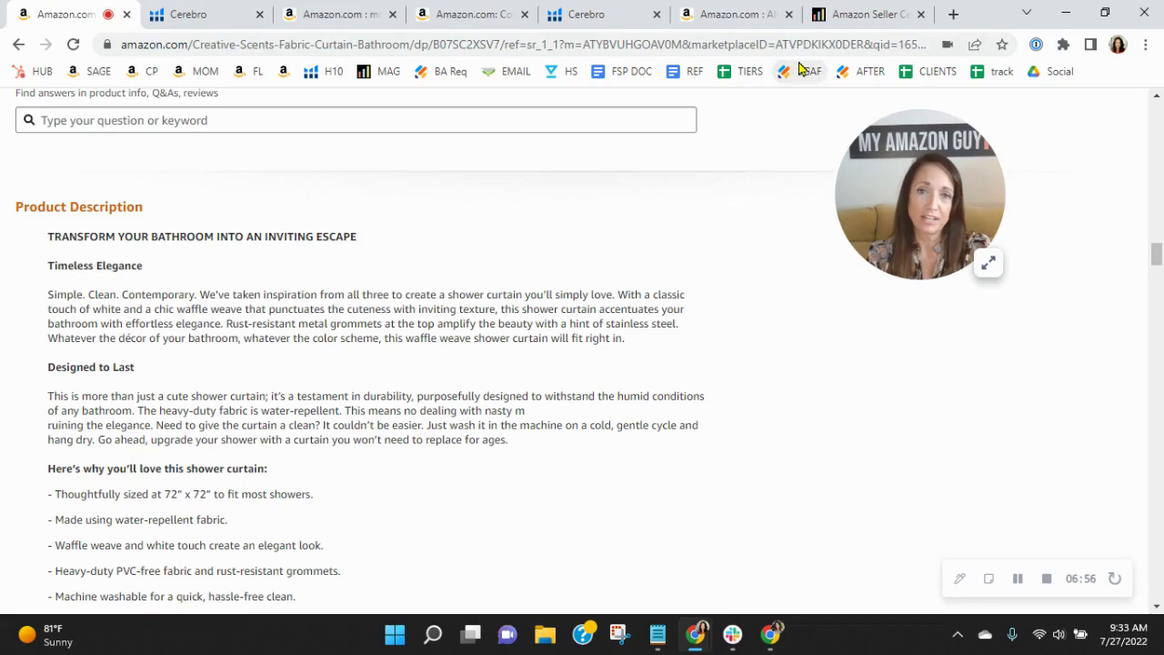
left_click(867, 12)
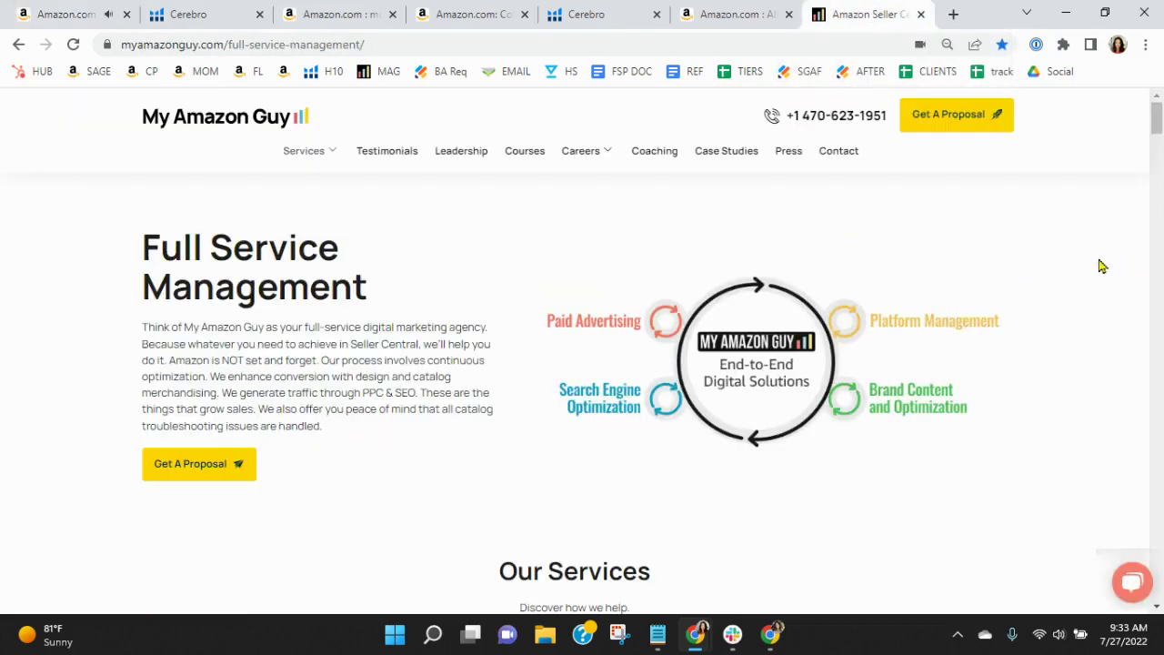